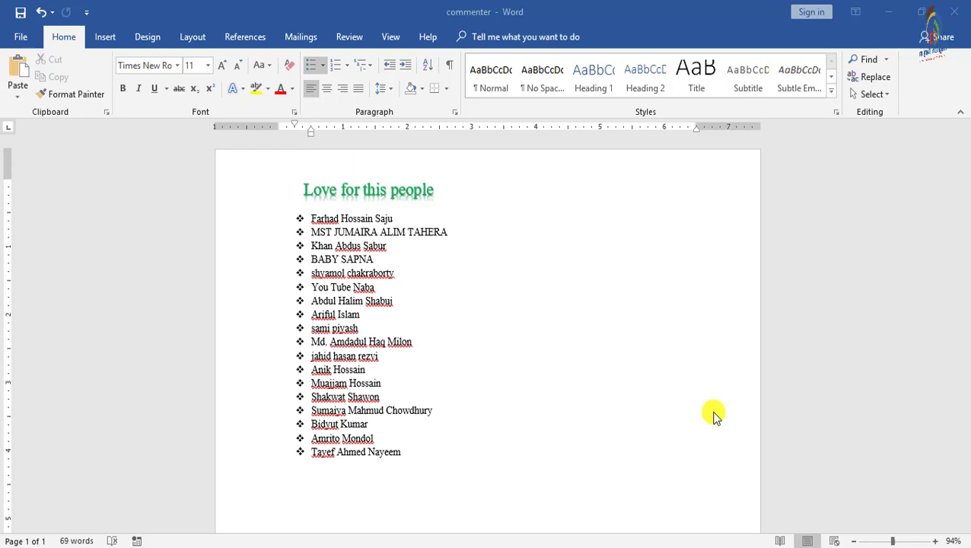
# Show the Insert tab tools, then select and deselect the title 'Love for this people'.
pyautogui.click(112, 38)
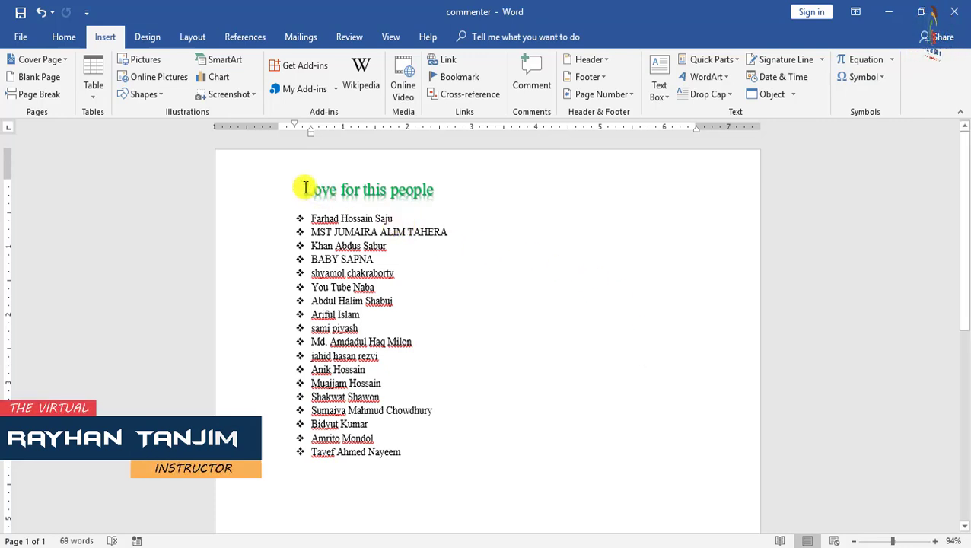
pyautogui.moveTo(305, 187); pyautogui.dragTo(436, 190)
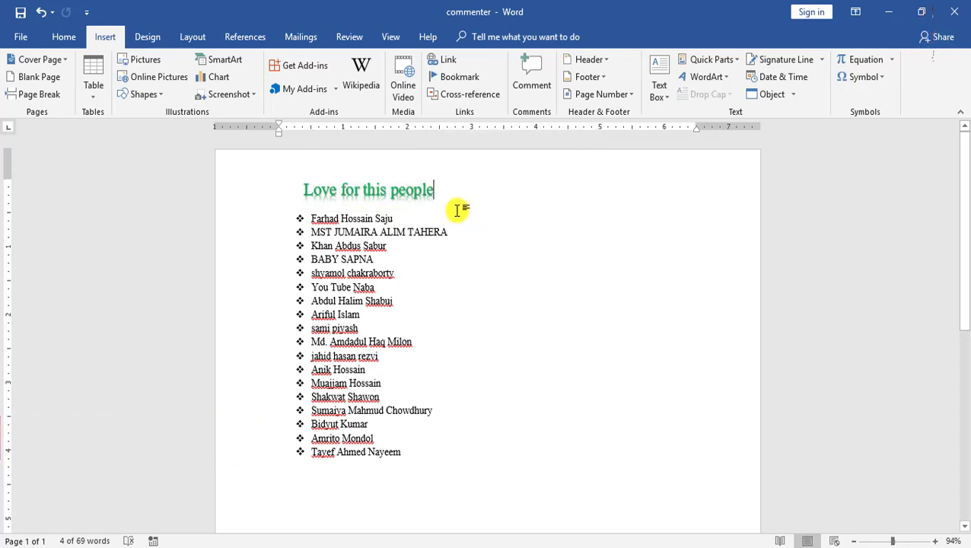
pyautogui.click(458, 210)
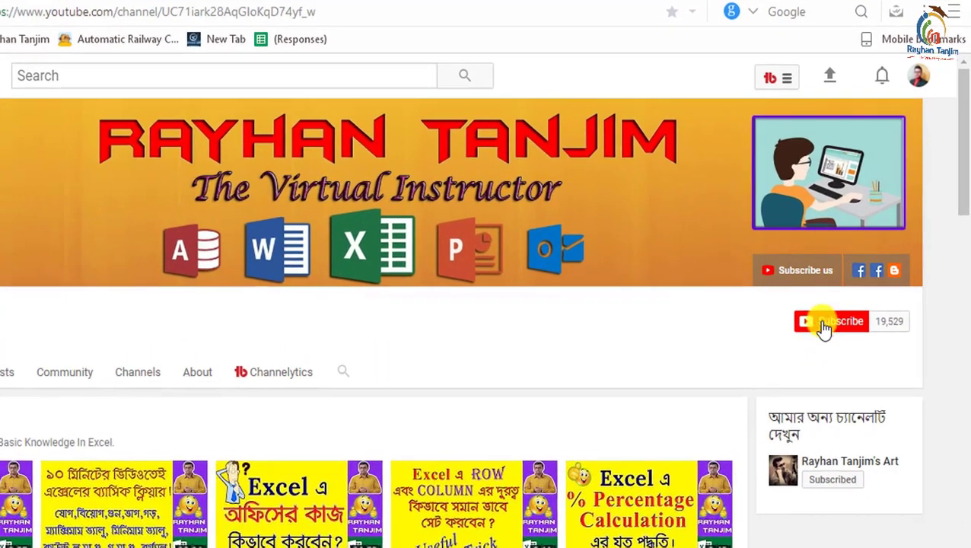
# Subscribe to the YouTube channel, set its notifications to All, and view recent notifications.
pyautogui.click(846, 298)
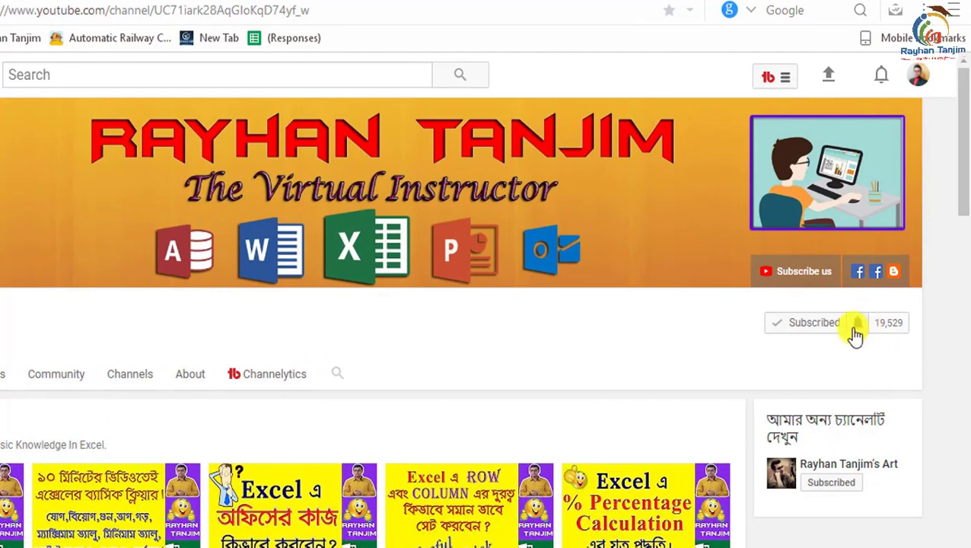
pyautogui.click(861, 326)
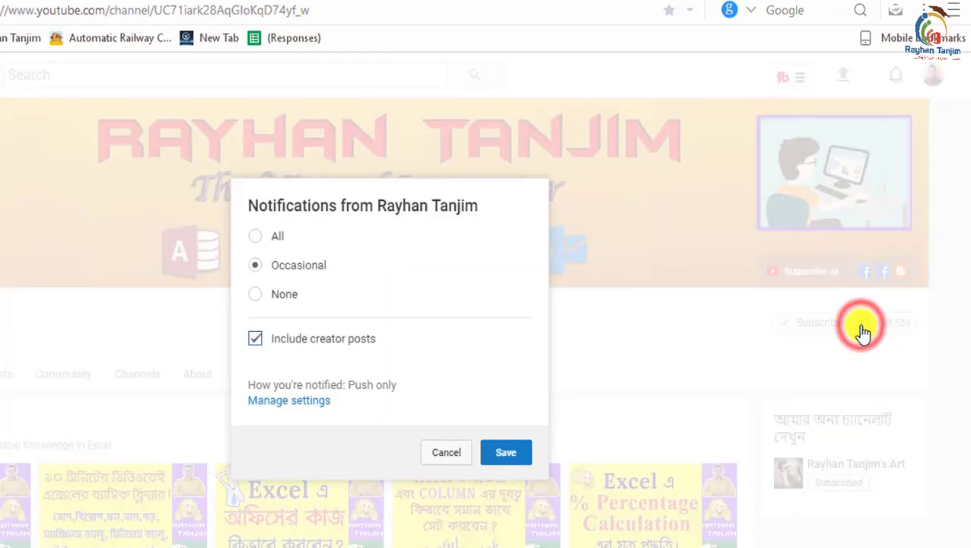
pyautogui.click(255, 237)
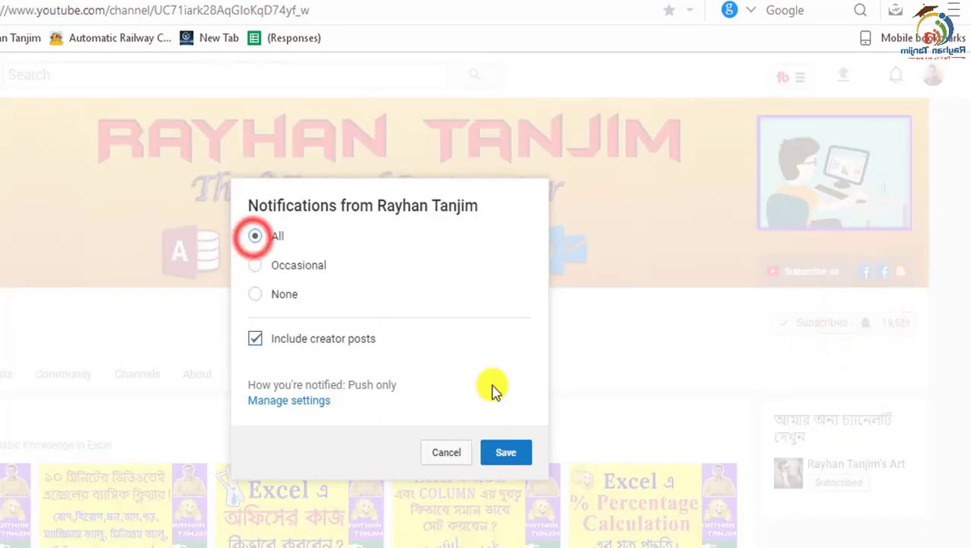
pyautogui.click(512, 455)
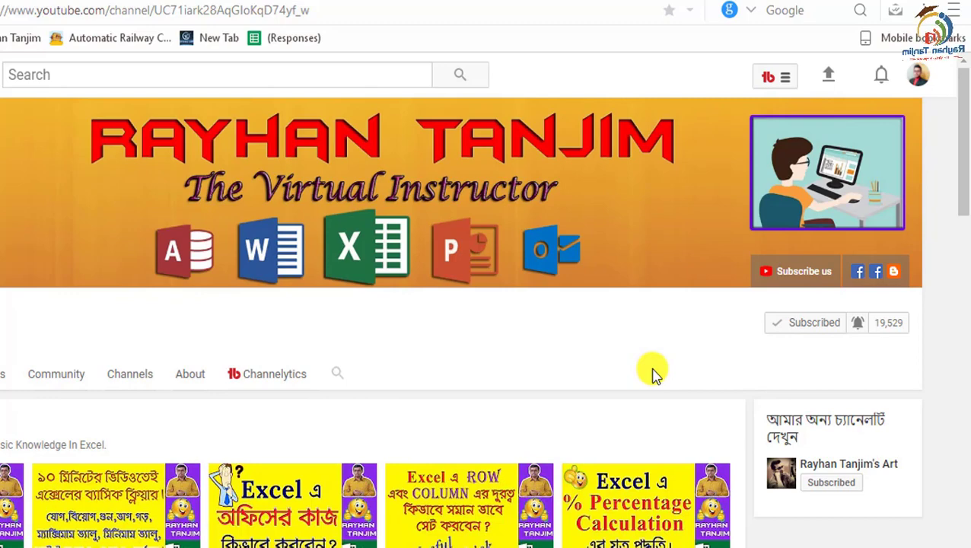
pyautogui.click(888, 78)
# Select and deselect the group's search id and the Facebook page name on the contact page.
pyautogui.scroll(-1, 742, 221)
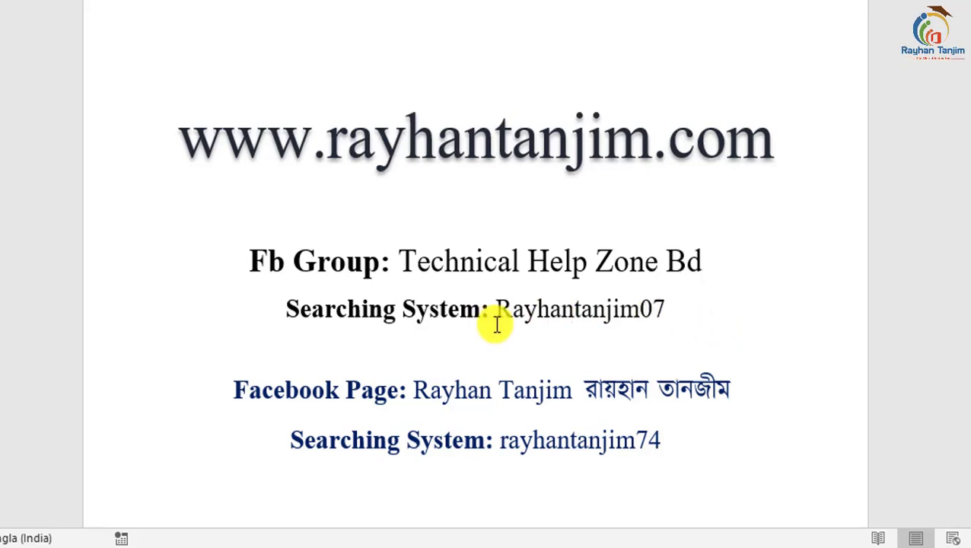
pyautogui.moveTo(491, 309); pyautogui.dragTo(725, 340)
pyautogui.click(717, 330)
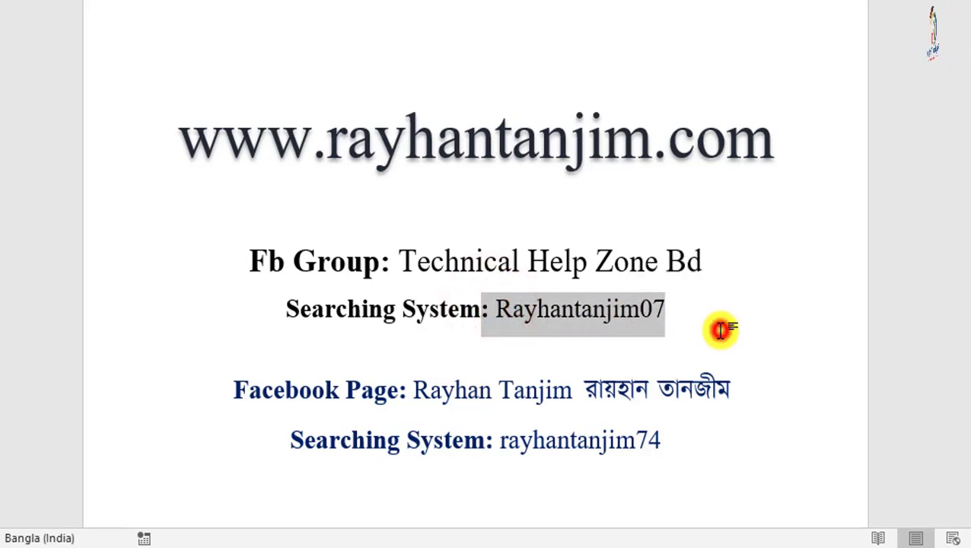
pyautogui.moveTo(418, 390); pyautogui.dragTo(742, 414)
pyautogui.click(744, 415)
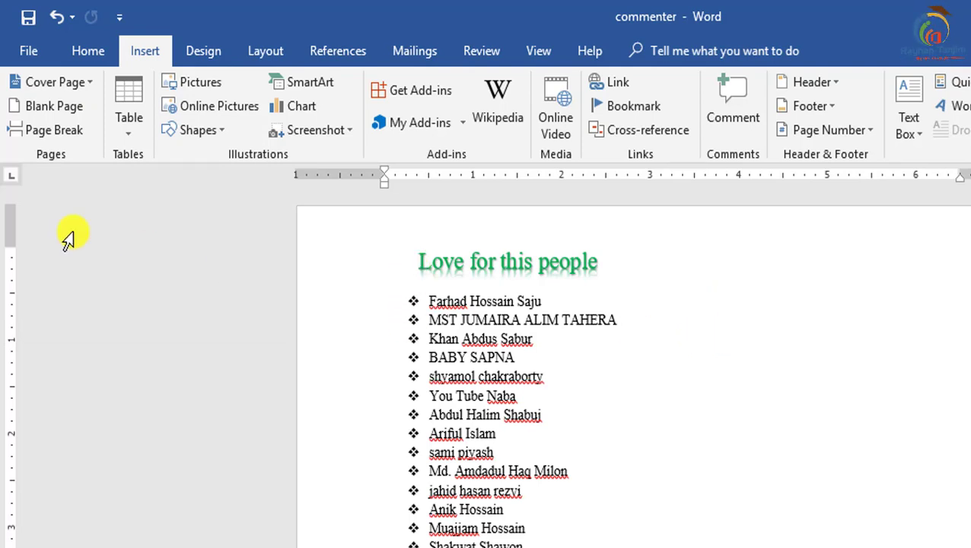
pyautogui.click(58, 78)
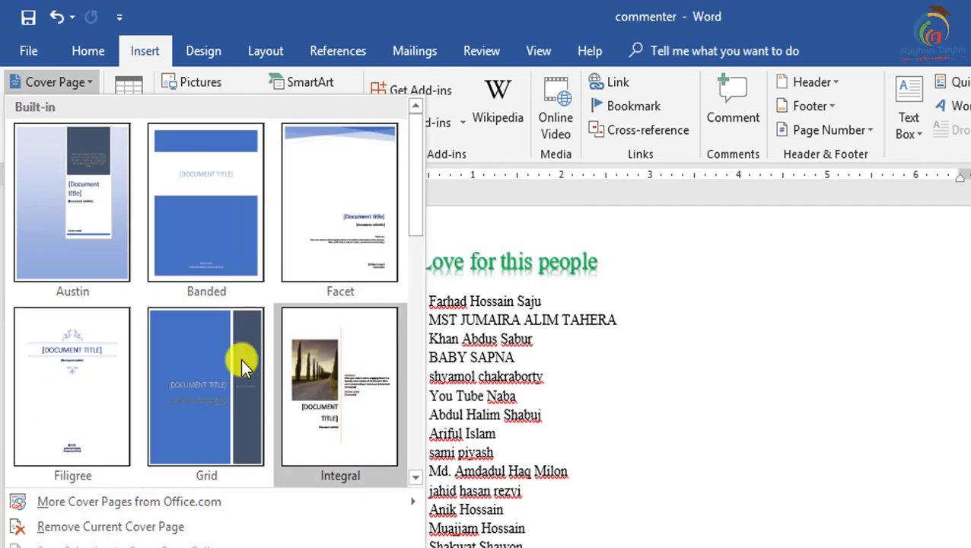
pyautogui.click(348, 204)
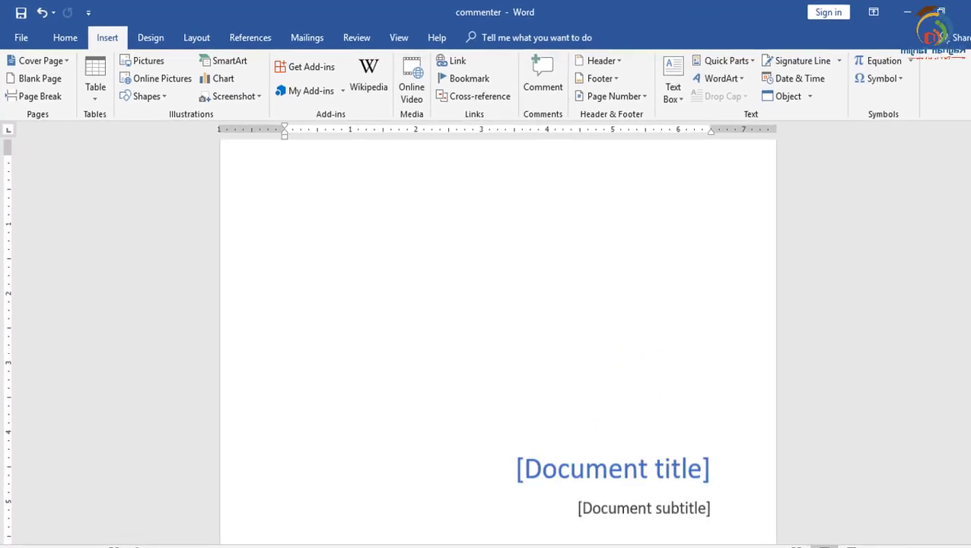
pyautogui.scroll(-5, 523, 347)
pyautogui.scroll(-3, 523, 348)
pyautogui.click(581, 286)
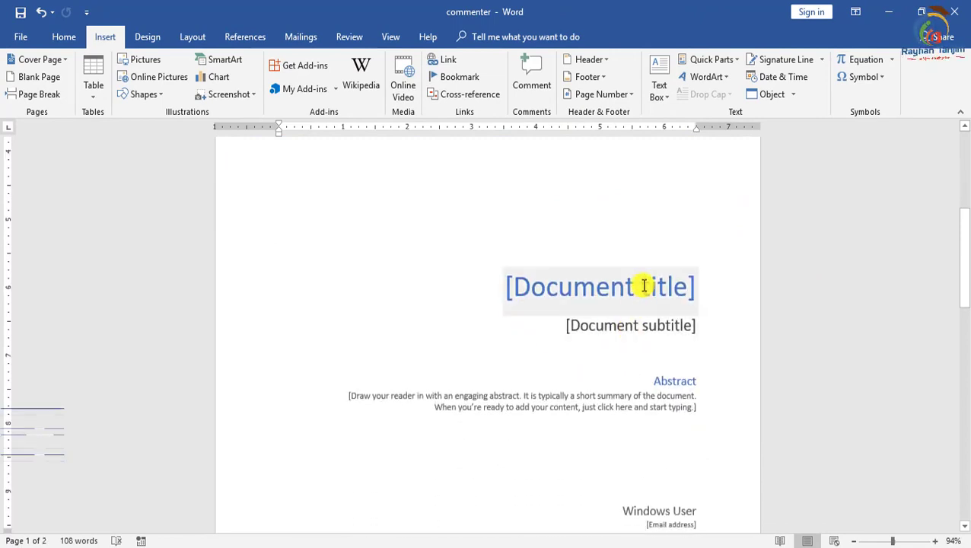
pyautogui.click(636, 327)
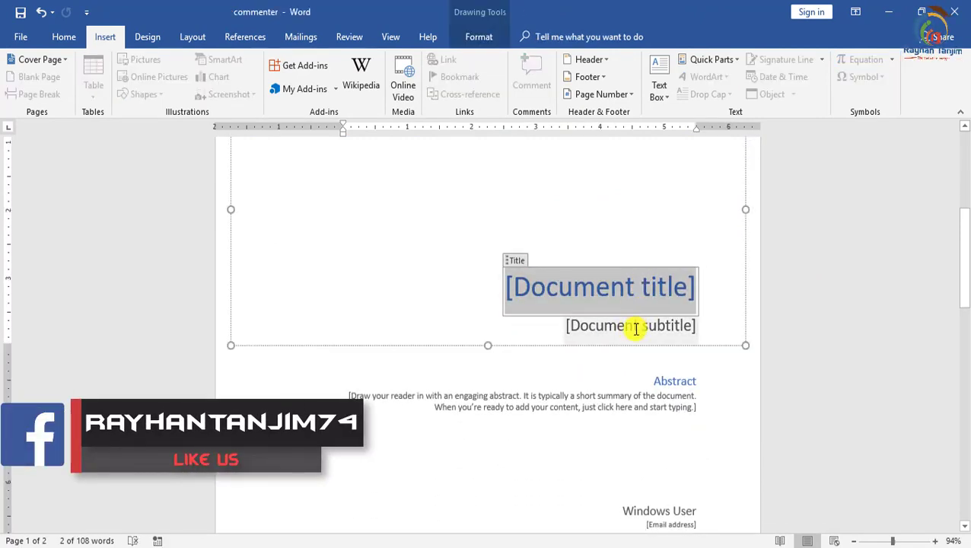
pyautogui.scroll(-3, 636, 327)
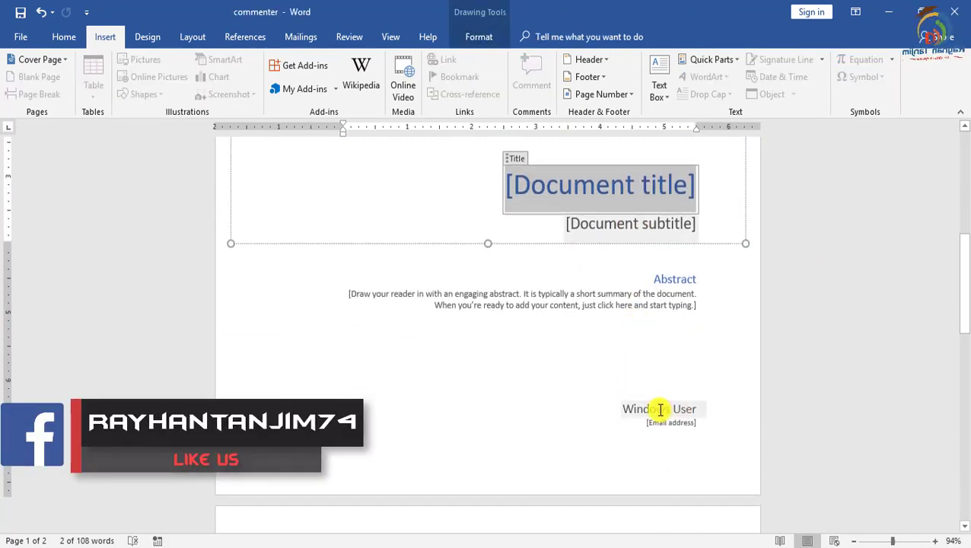
pyautogui.scroll(10, 595, 356)
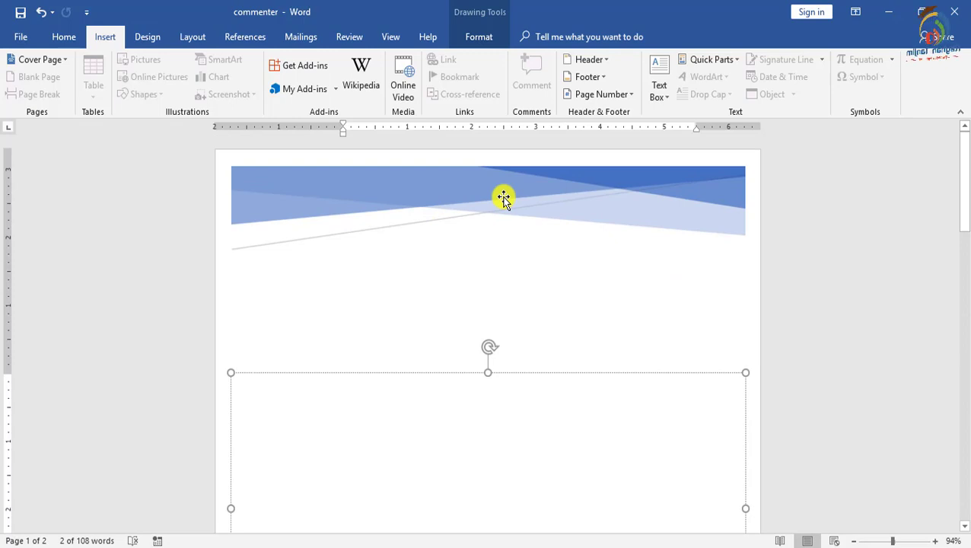
pyautogui.scroll(-4, 434, 401)
pyautogui.click(553, 401)
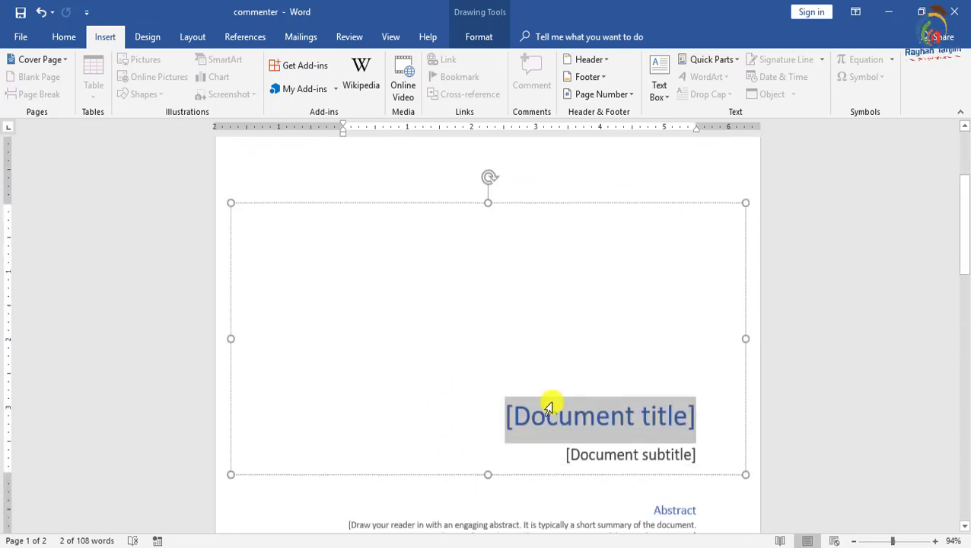
pyautogui.scroll(-3, 578, 357)
pyautogui.scroll(-5, 529, 456)
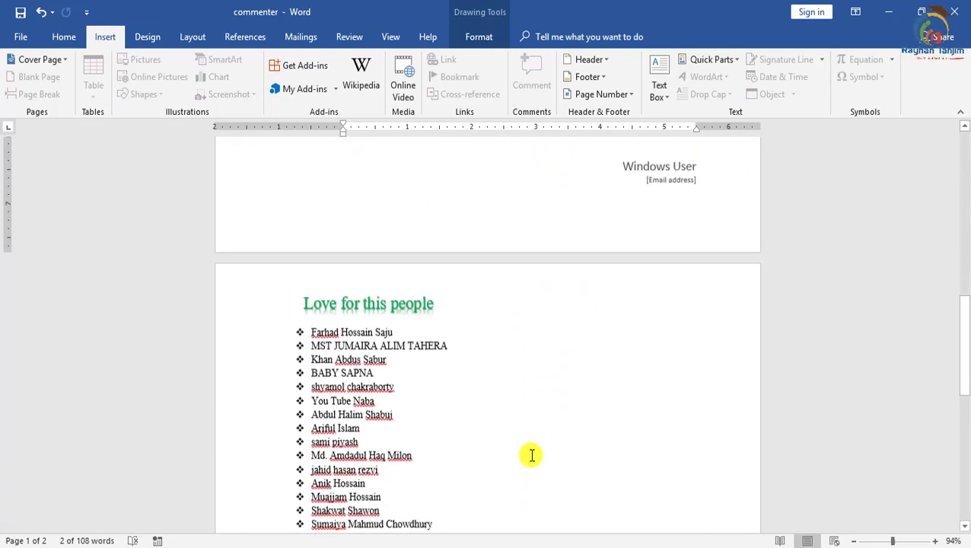
pyautogui.scroll(4, 514, 453)
pyautogui.hotkey('ctrl', 'z')
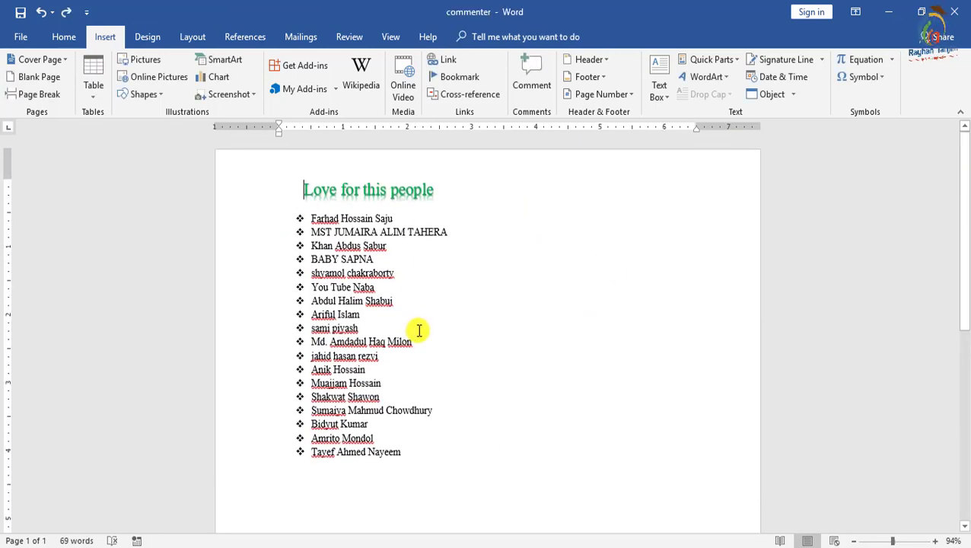
# Add a new empty bullet line after the last name in the list.
pyautogui.scroll(-5, 426, 396)
pyautogui.scroll(4, 436, 465)
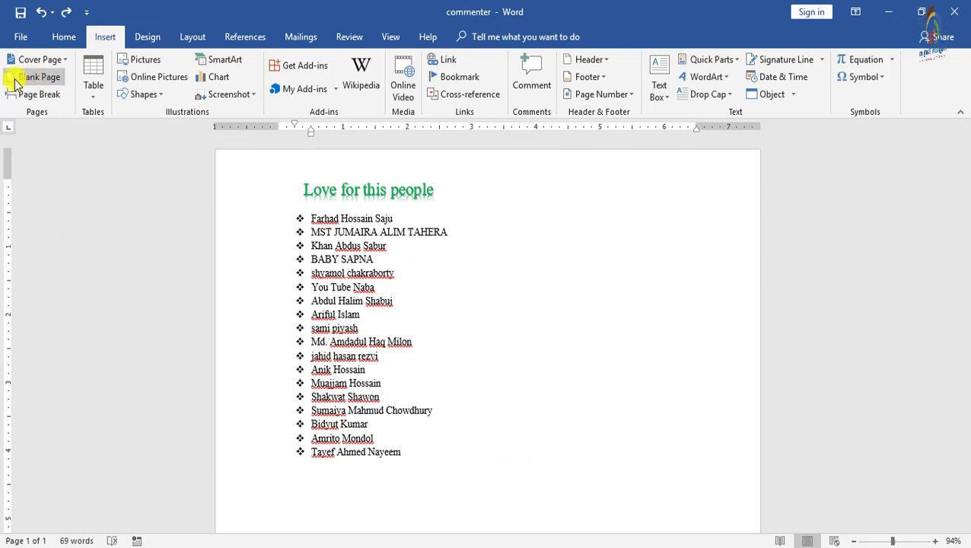
pyautogui.scroll(-2, 347, 364)
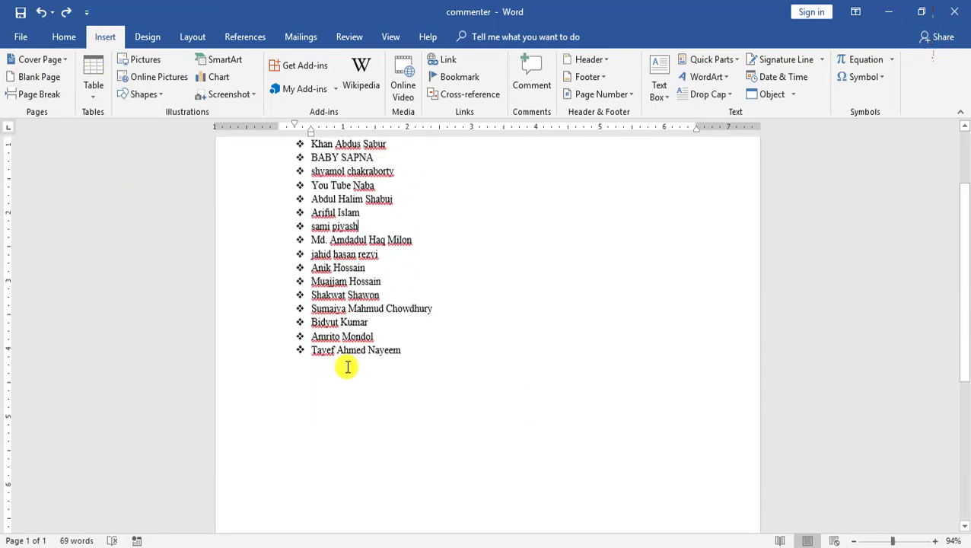
pyautogui.click(429, 354)
pyautogui.press('Return')
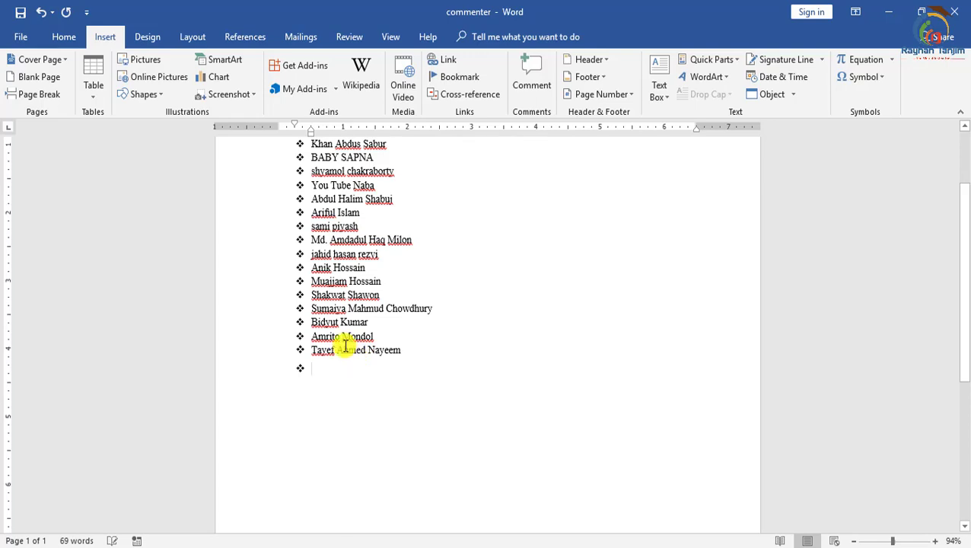
# Insert a blank page, then undo it to keep a single page.
pyautogui.click(32, 76)
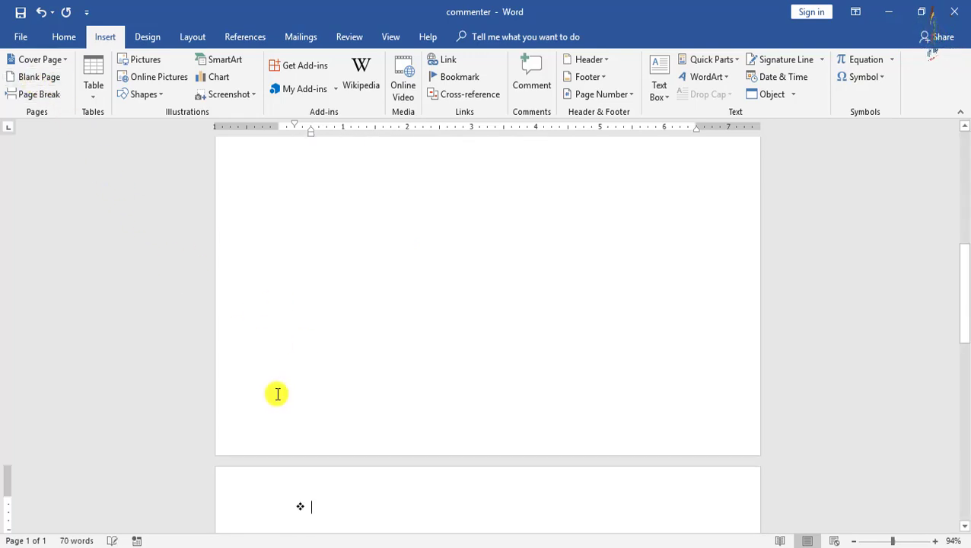
pyautogui.scroll(-3, 354, 389)
pyautogui.scroll(5, 351, 391)
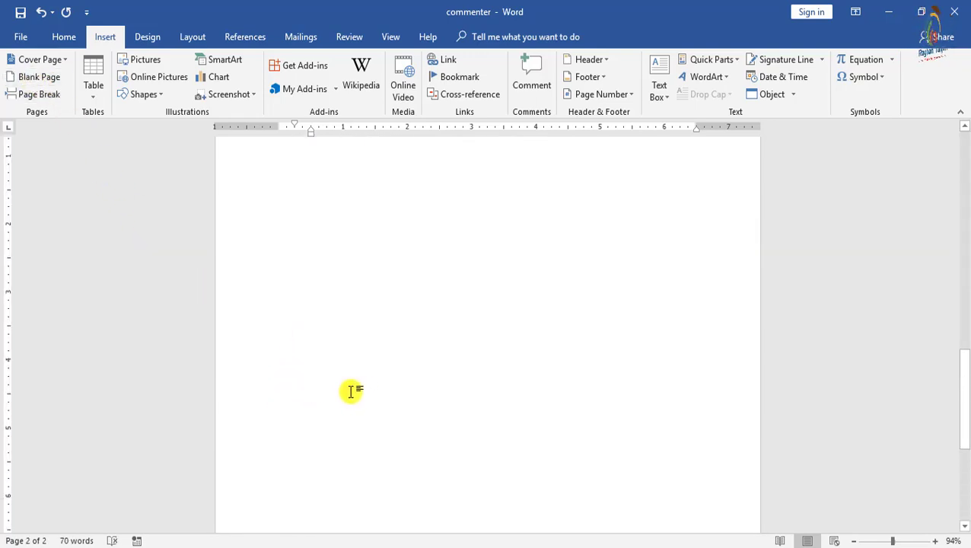
pyautogui.hotkey('ctrl', 'z')
pyautogui.scroll(3, 351, 391)
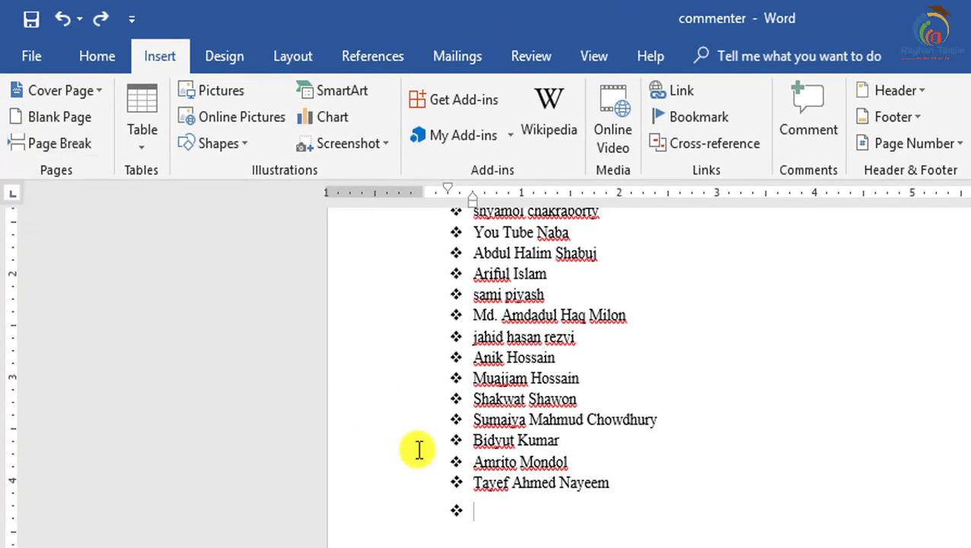
# Remove the bullets from the whole name list using the Home tab's Bullets set to None.
pyautogui.scroll(2, 419, 450)
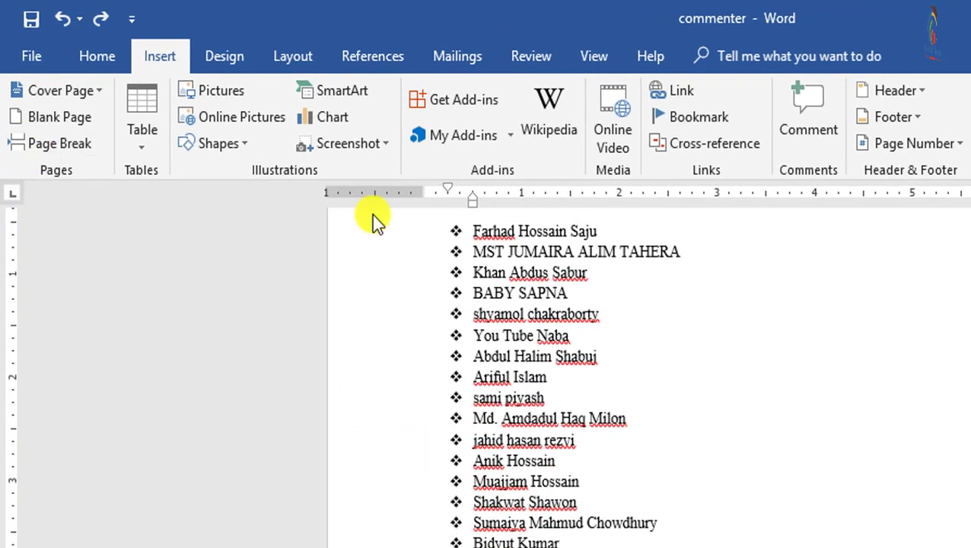
pyautogui.click(557, 376)
pyautogui.scroll(1, 604, 435)
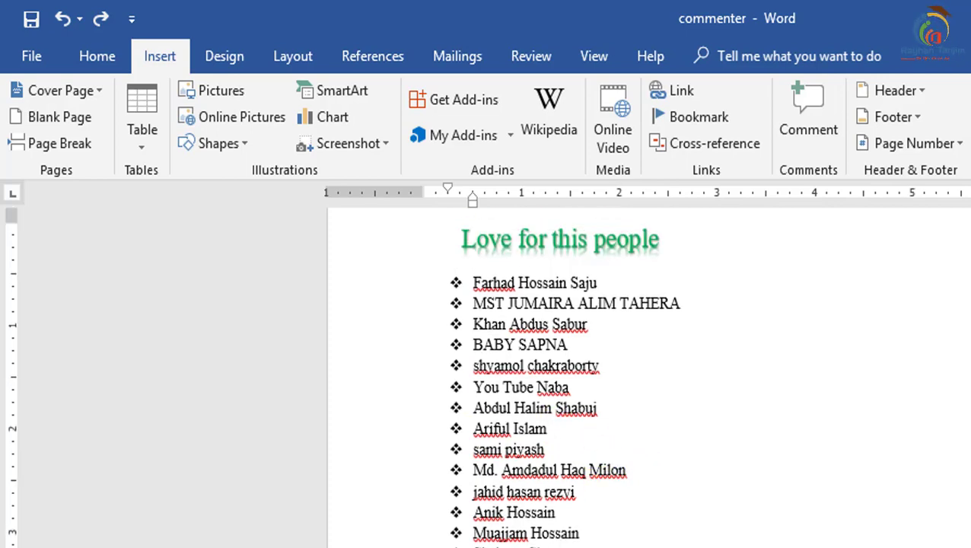
pyautogui.moveTo(586, 546); pyautogui.dragTo(445, 288)
pyautogui.click(113, 65)
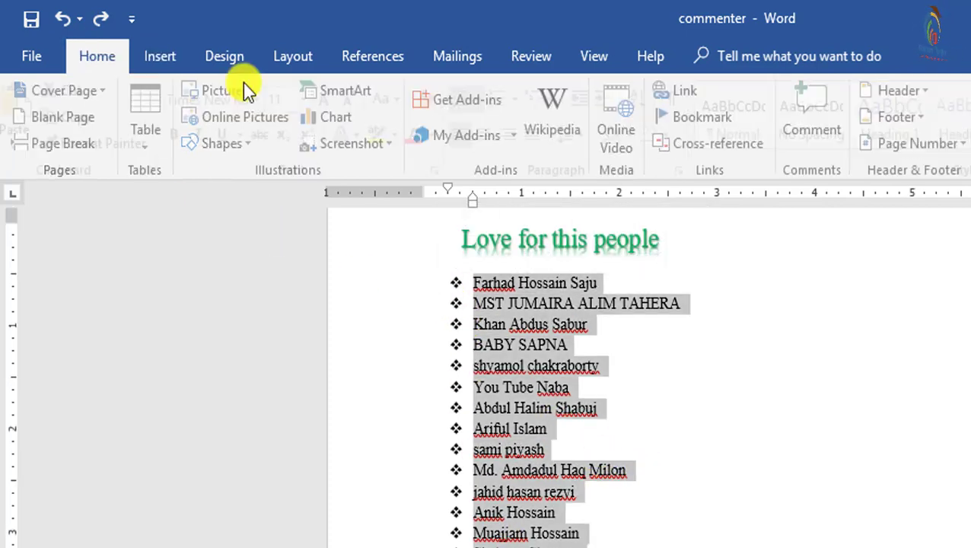
pyautogui.click(491, 99)
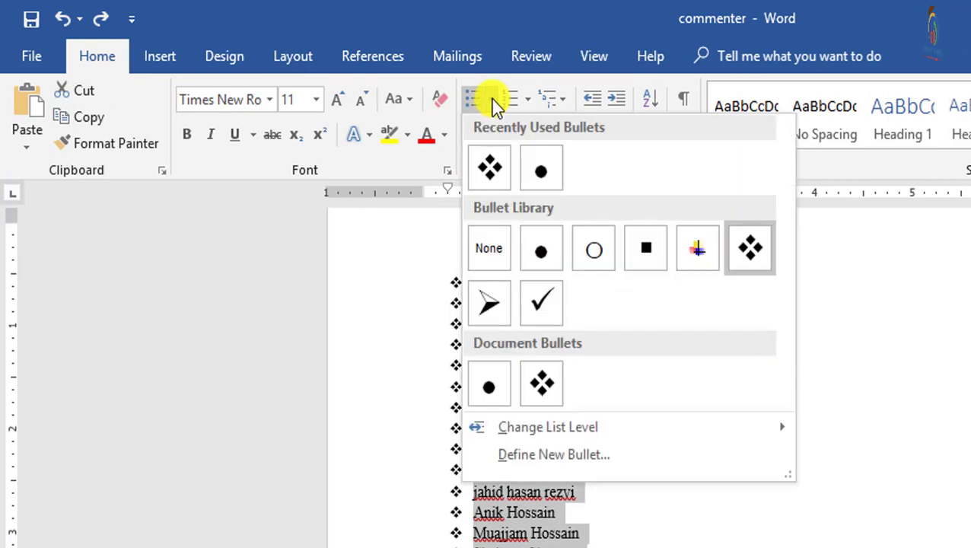
pyautogui.click(487, 245)
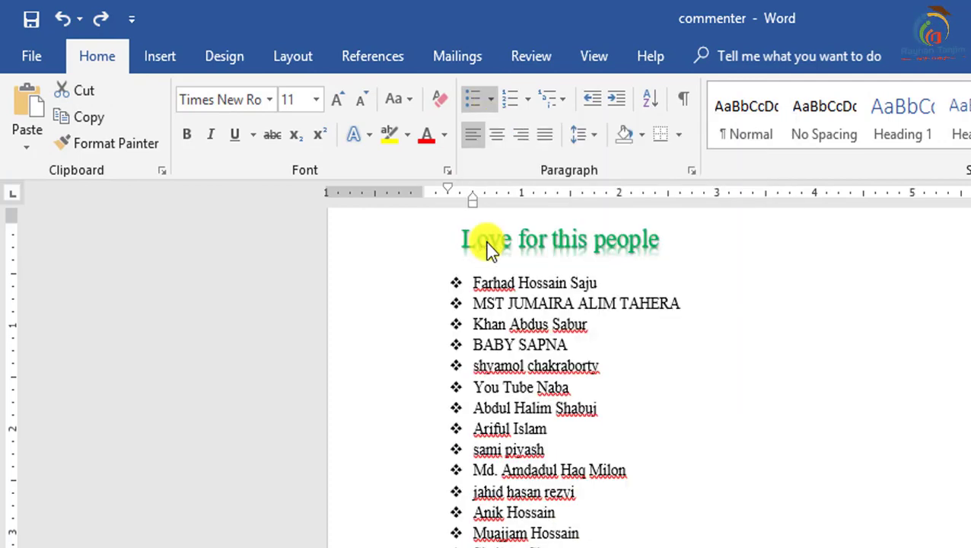
pyautogui.click(688, 478)
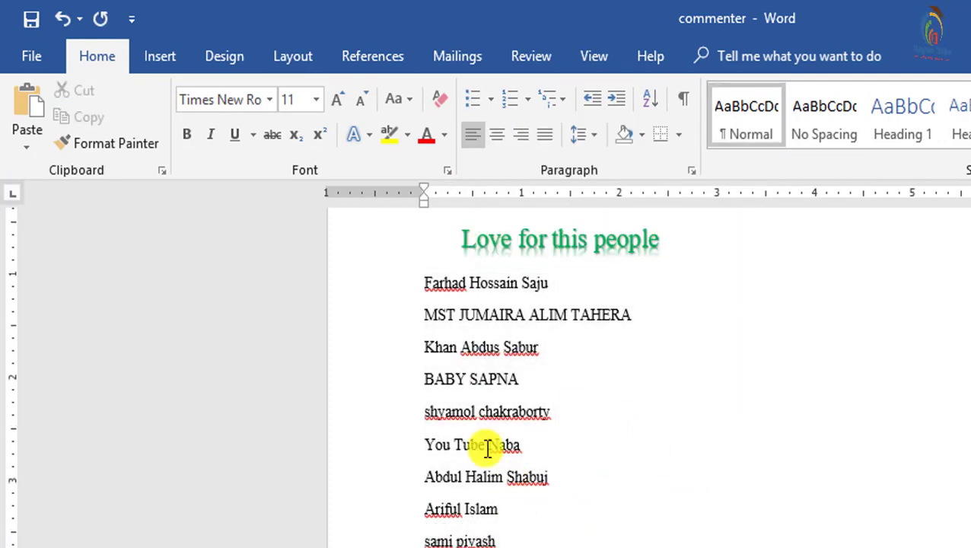
pyautogui.scroll(-1, 487, 448)
pyautogui.click(521, 457)
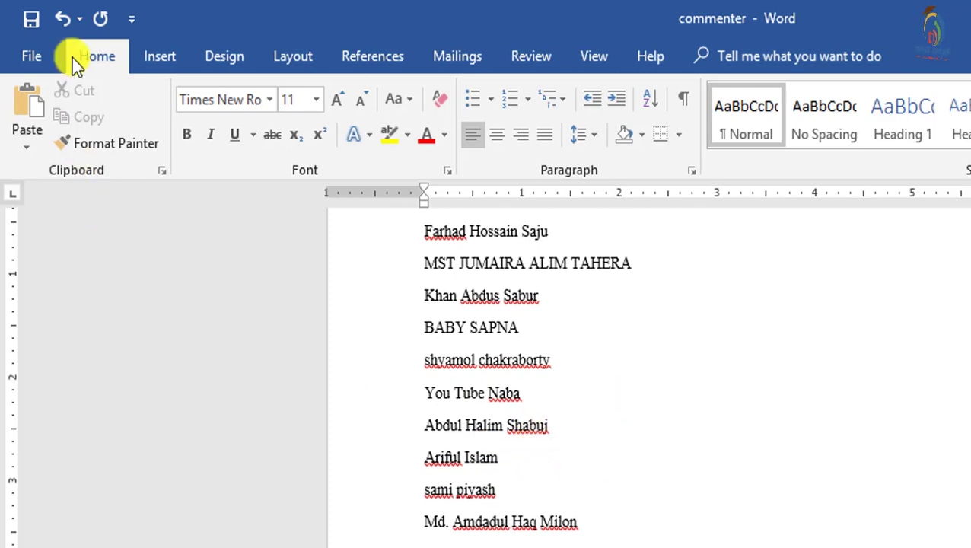
pyautogui.click(160, 53)
pyautogui.click(68, 141)
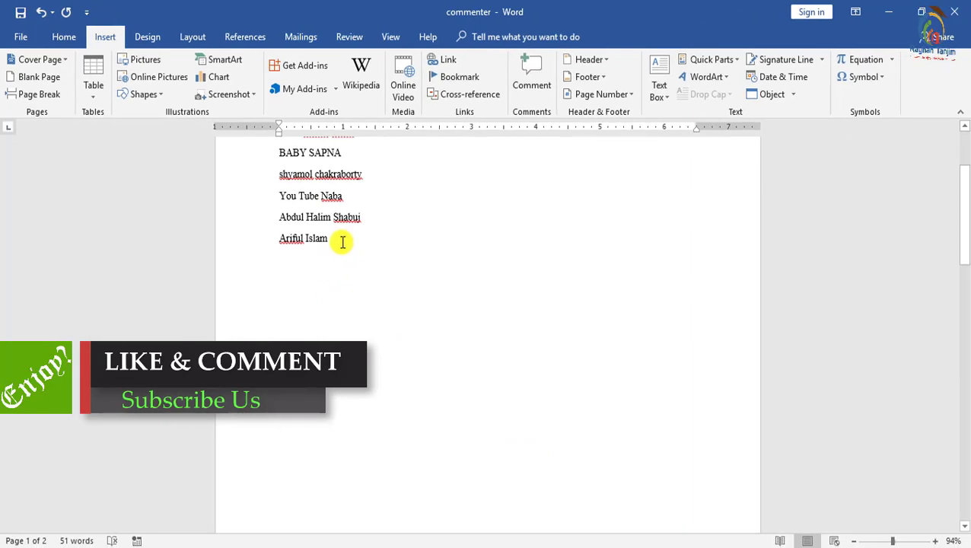
pyautogui.click(345, 293)
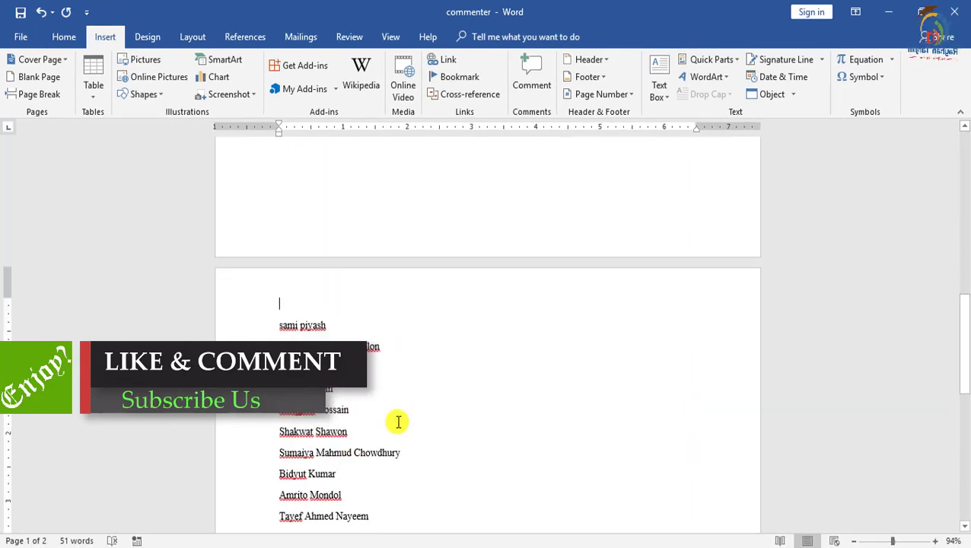
pyautogui.scroll(-3, 399, 363)
pyautogui.scroll(5, 399, 423)
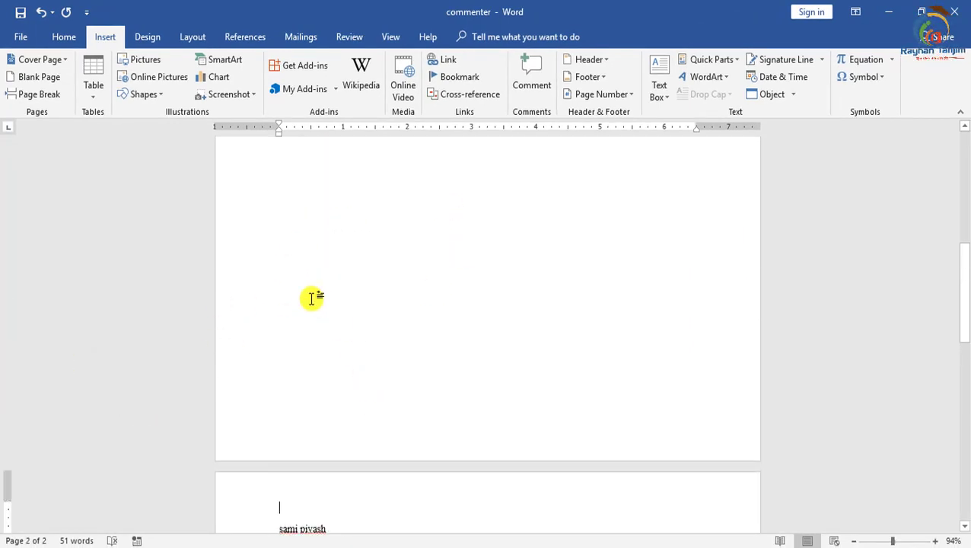
pyautogui.scroll(-5, 314, 297)
pyautogui.scroll(2, 319, 296)
pyautogui.scroll(5, 323, 295)
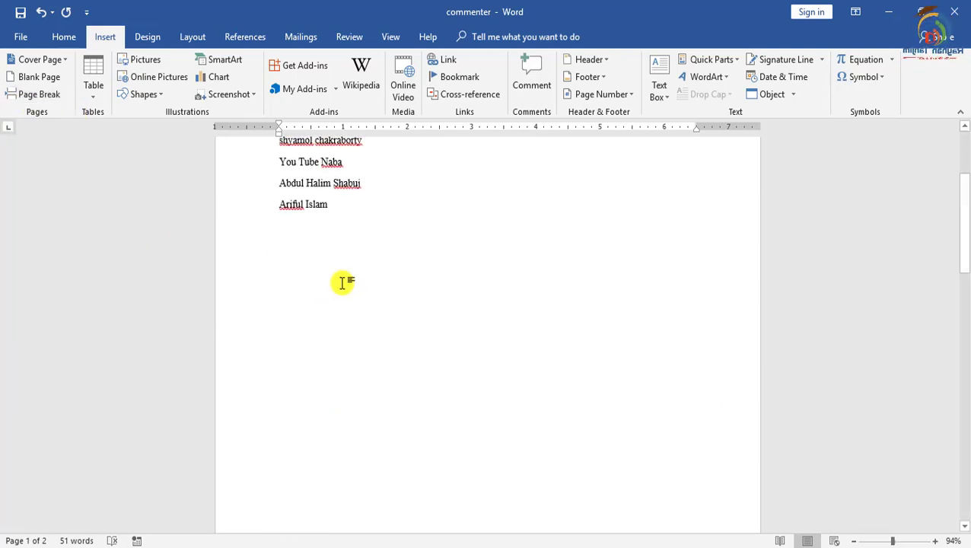
# Delete the page break to rejoin the list, and bring up the Table size grid.
pyautogui.press('Delete')
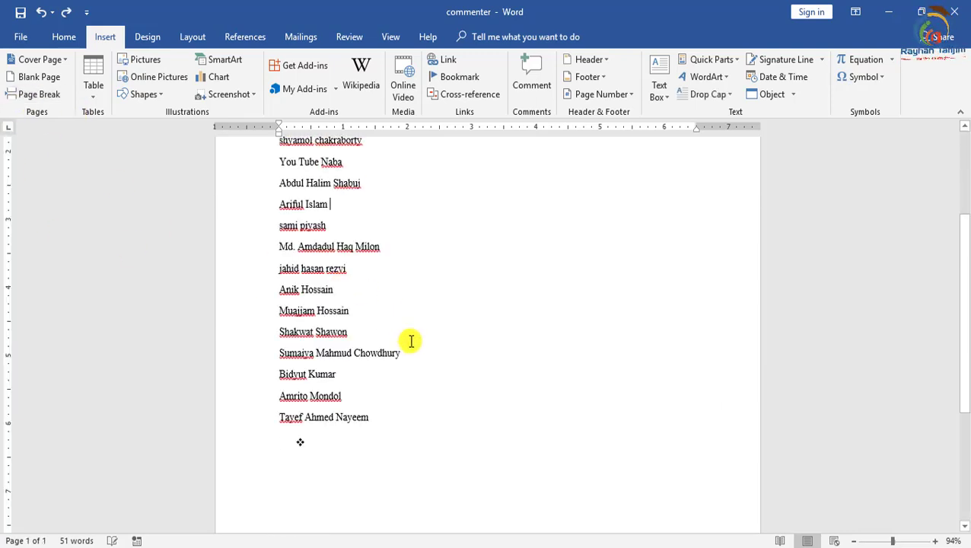
pyautogui.scroll(3, 407, 328)
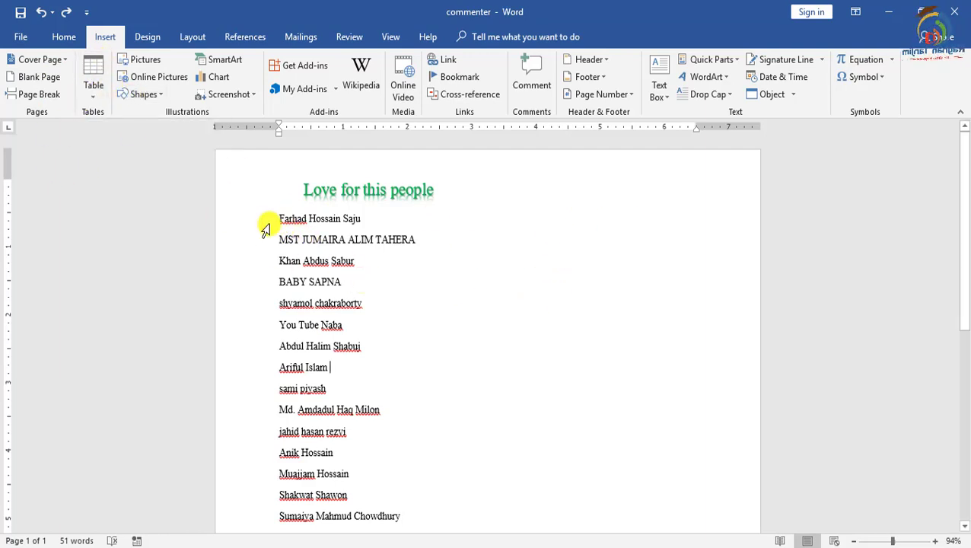
pyautogui.scroll(-10, 438, 273)
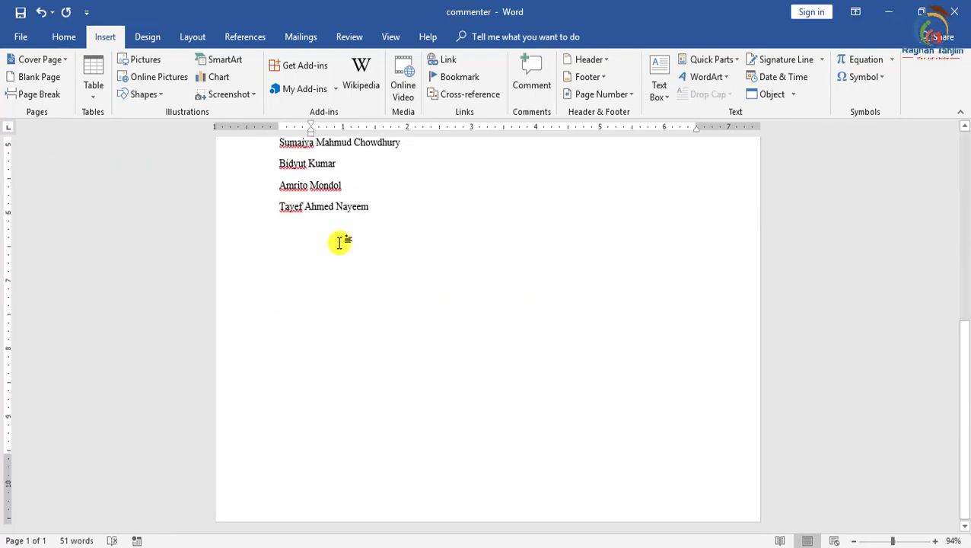
pyautogui.click(93, 82)
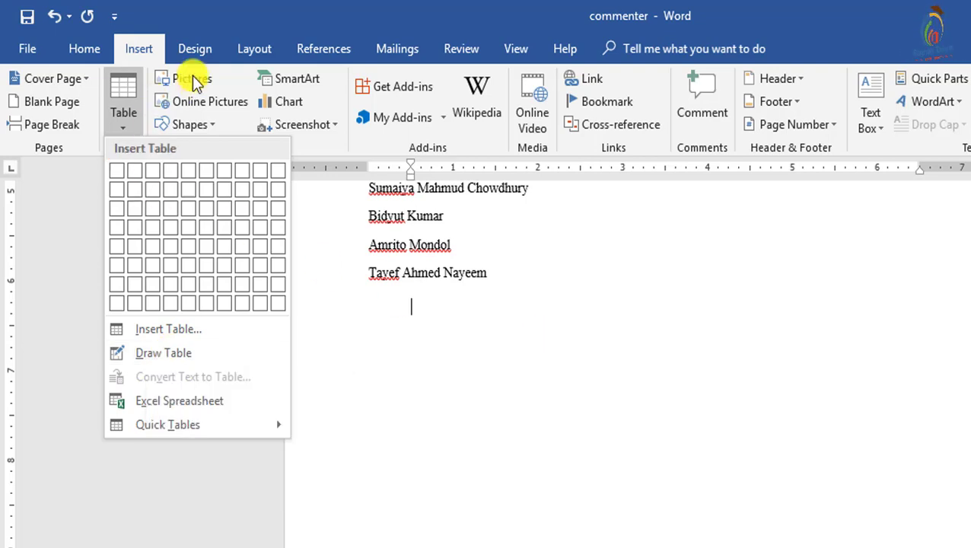
# Dismiss the Table grid, then open and close the Shapes gallery without inserting anything.
pyautogui.click(451, 309)
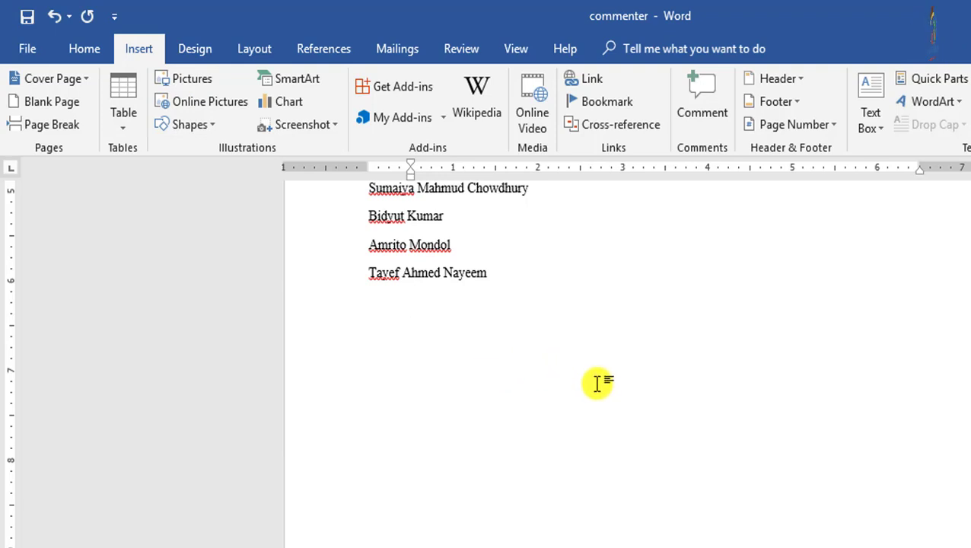
pyautogui.click(186, 124)
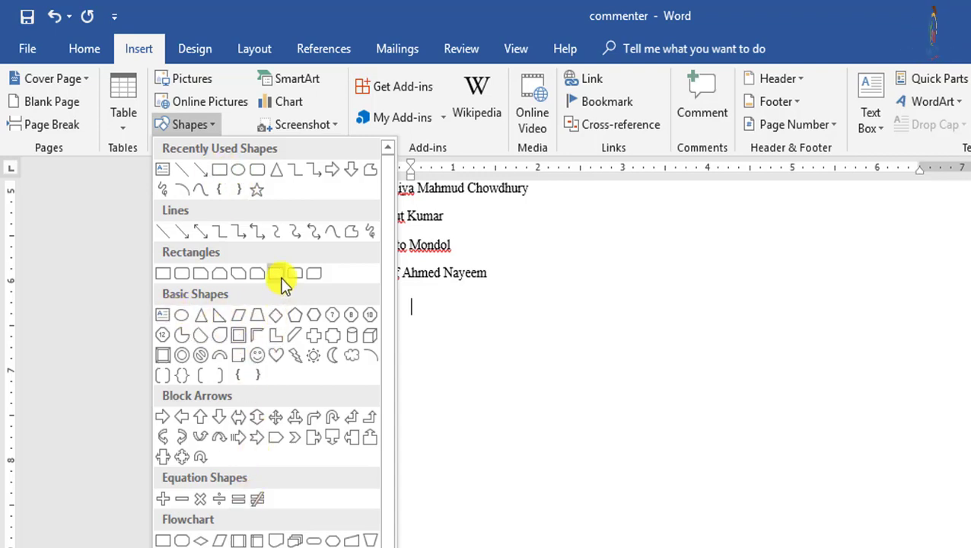
pyautogui.click(203, 79)
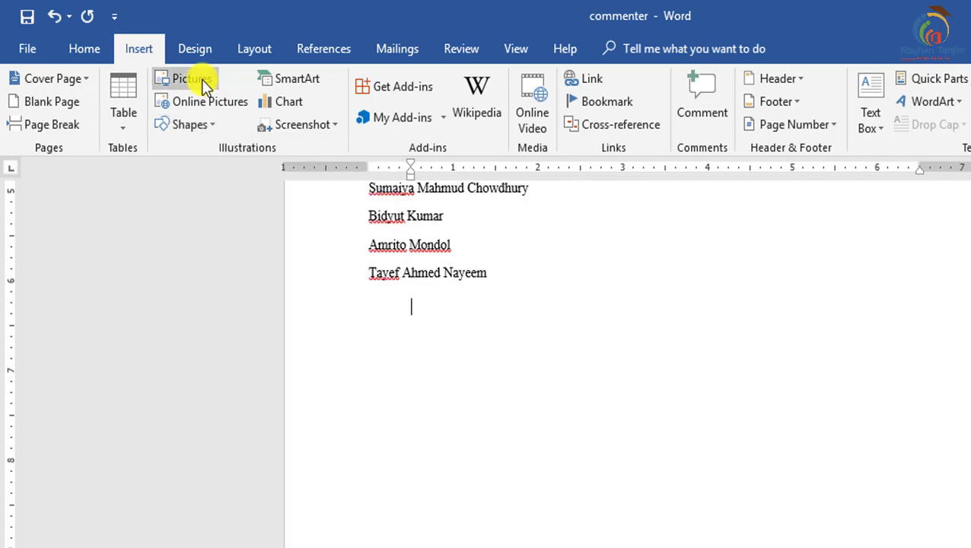
# Insert the picture 61nHxQZGSTL._SX355_ from the Pictures folder.
pyautogui.click(202, 81)
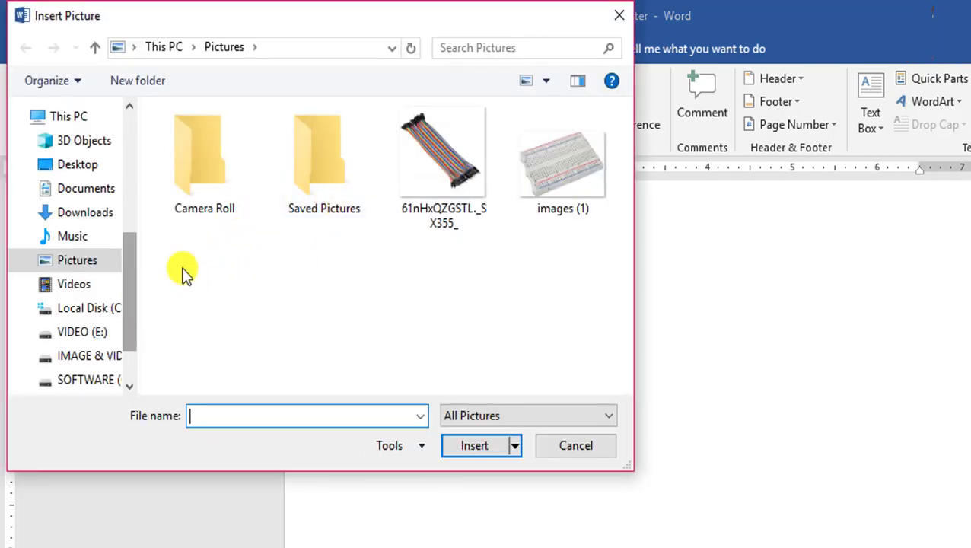
pyautogui.doubleClick(445, 169)
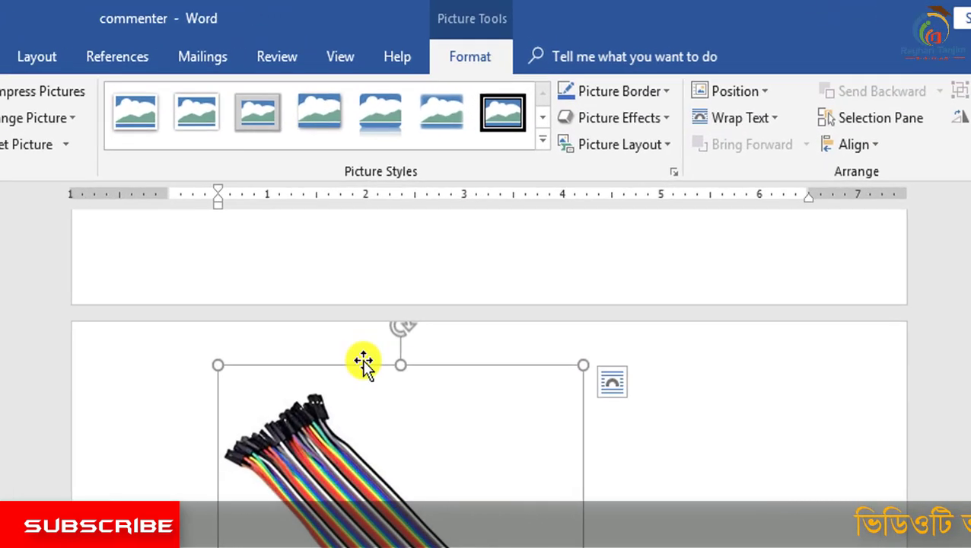
# Wrap the cable photo Behind Text, then Top and Bottom, and place it below the first name.
pyautogui.click(786, 127)
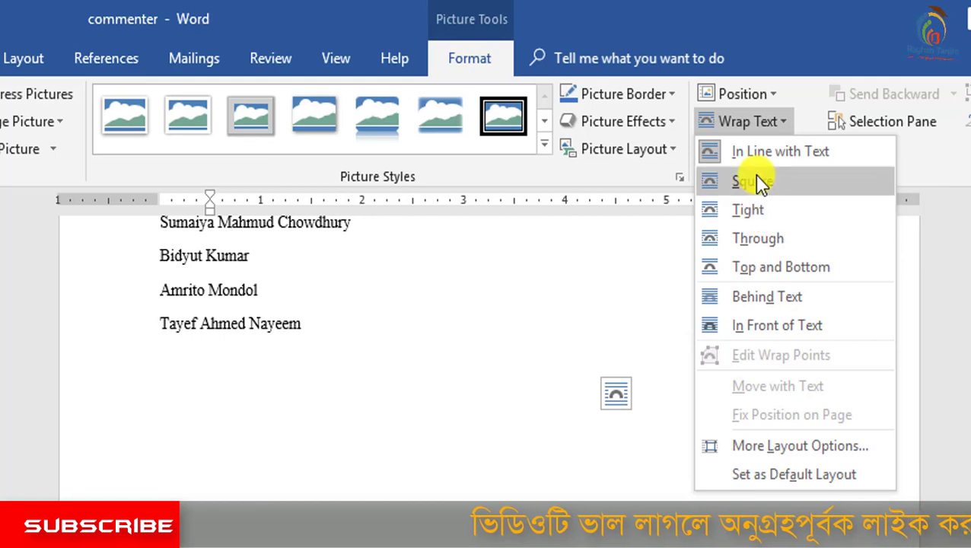
pyautogui.click(747, 297)
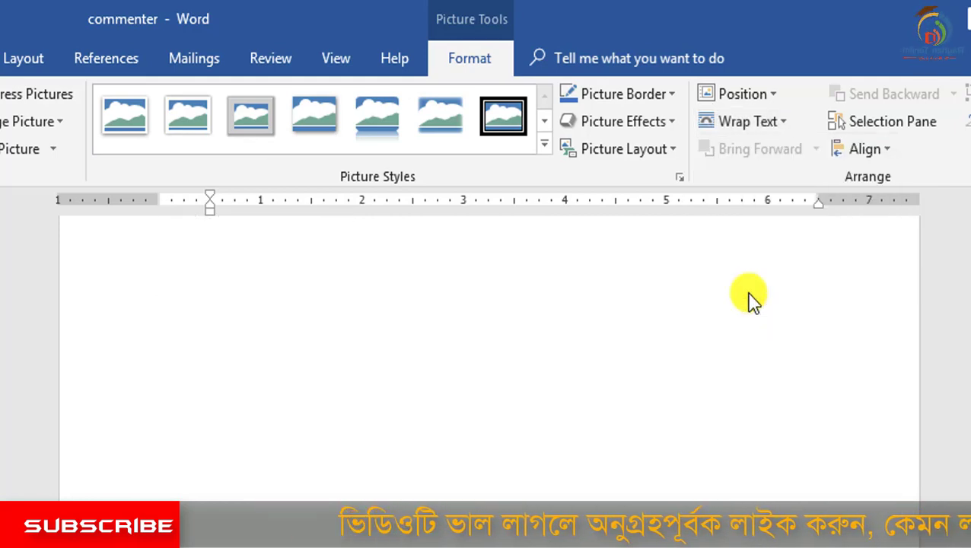
pyautogui.scroll(10, 412, 455)
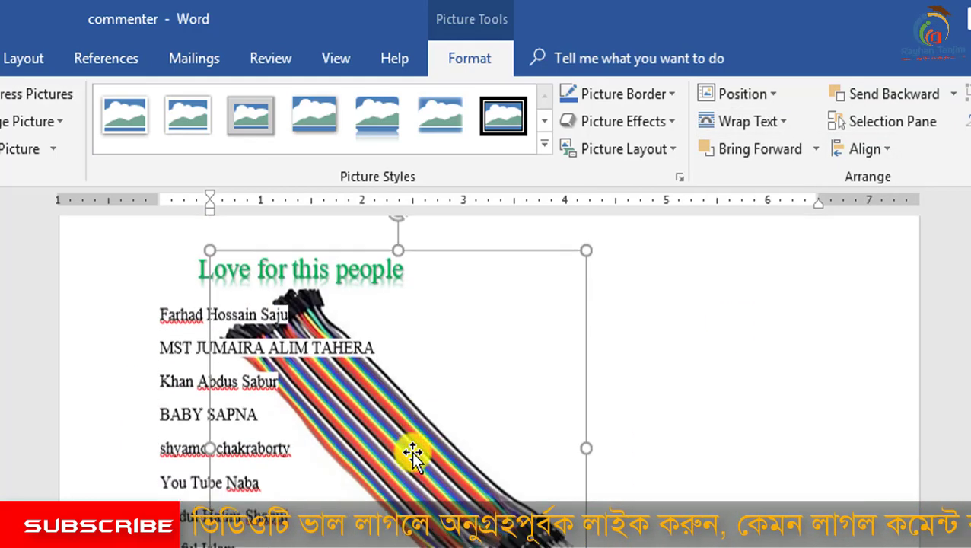
pyautogui.moveTo(448, 504); pyautogui.dragTo(624, 456)
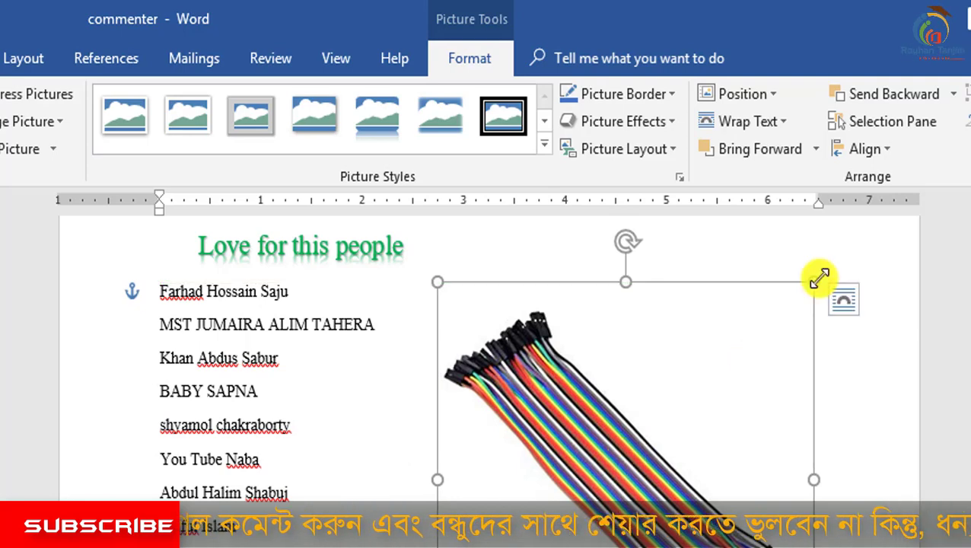
pyautogui.click(770, 124)
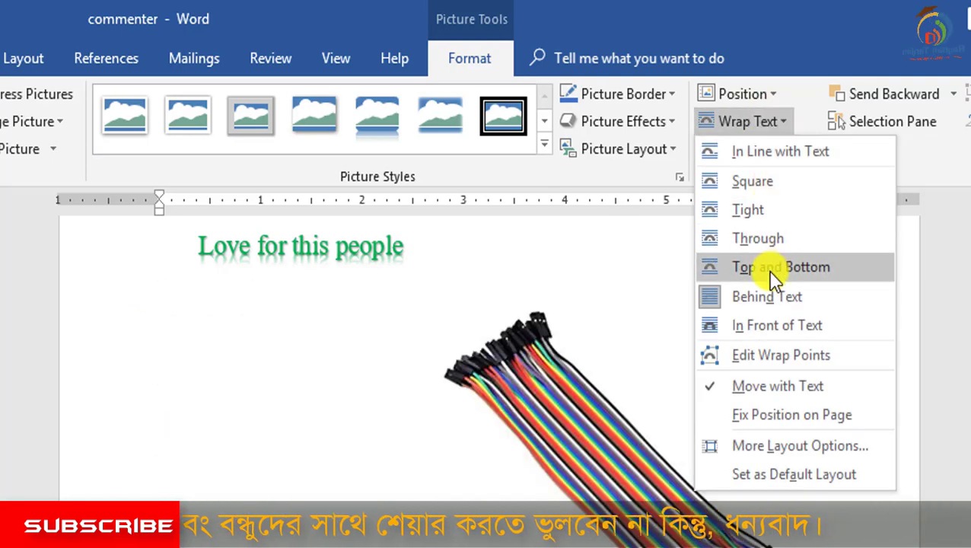
pyautogui.click(712, 276)
pyautogui.moveTo(616, 457); pyautogui.dragTo(580, 496)
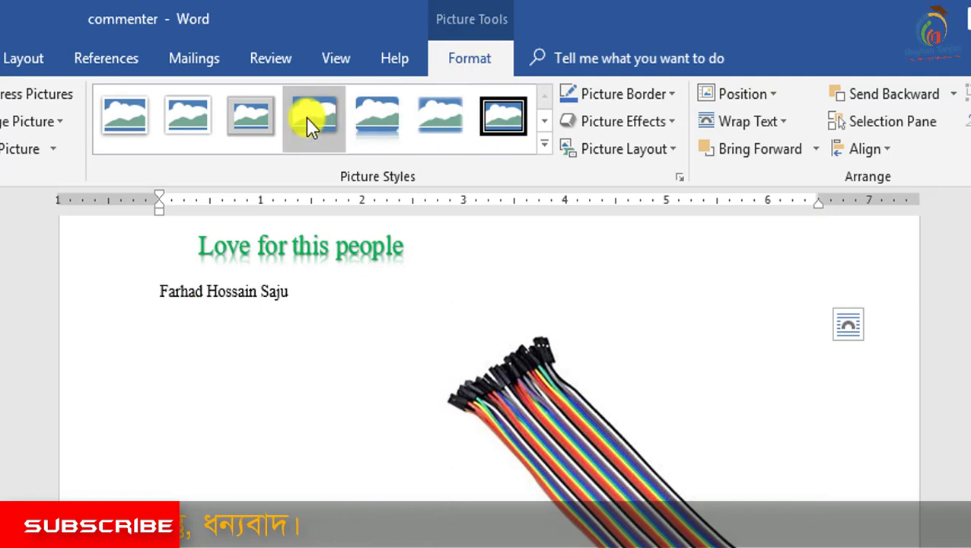
# Apply and undo a white-frame picture style, then delete the cable photo.
pyautogui.click(259, 125)
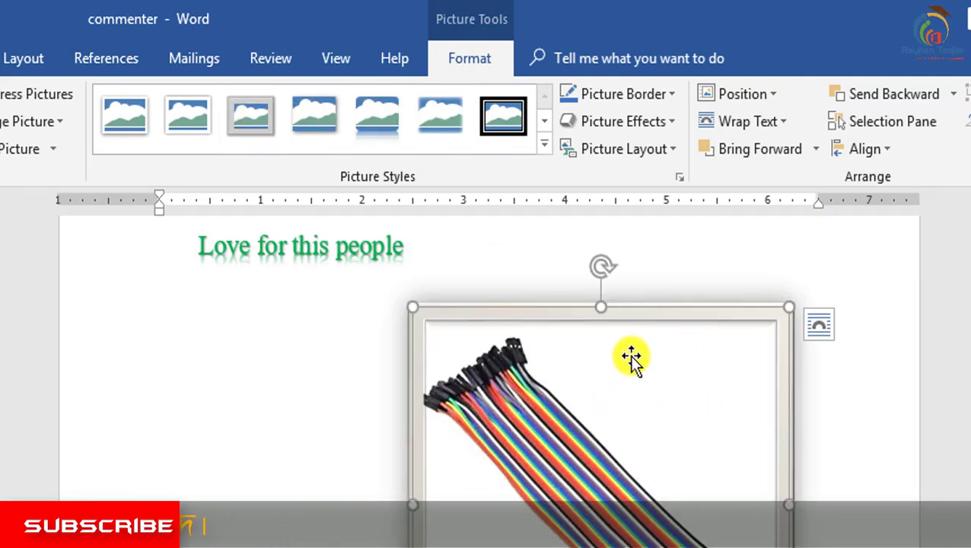
pyautogui.hotkey('ctrl', 'z')
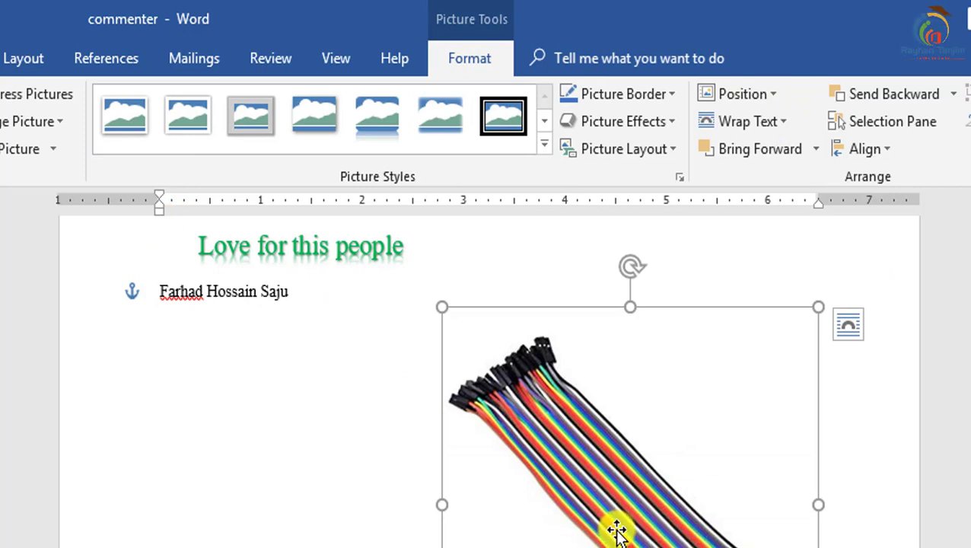
pyautogui.moveTo(616, 525); pyautogui.dragTo(618, 531)
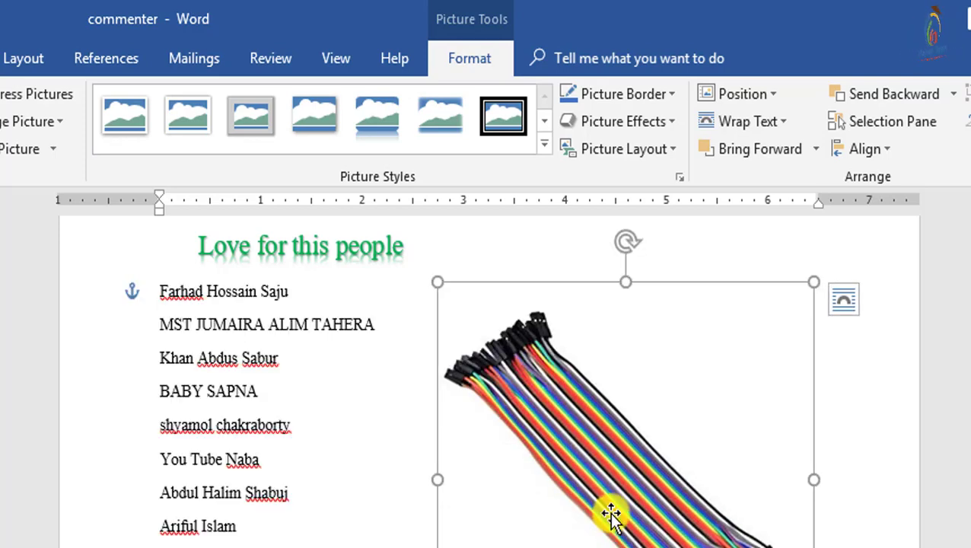
pyautogui.press('Delete')
pyautogui.scroll(1, 430, 506)
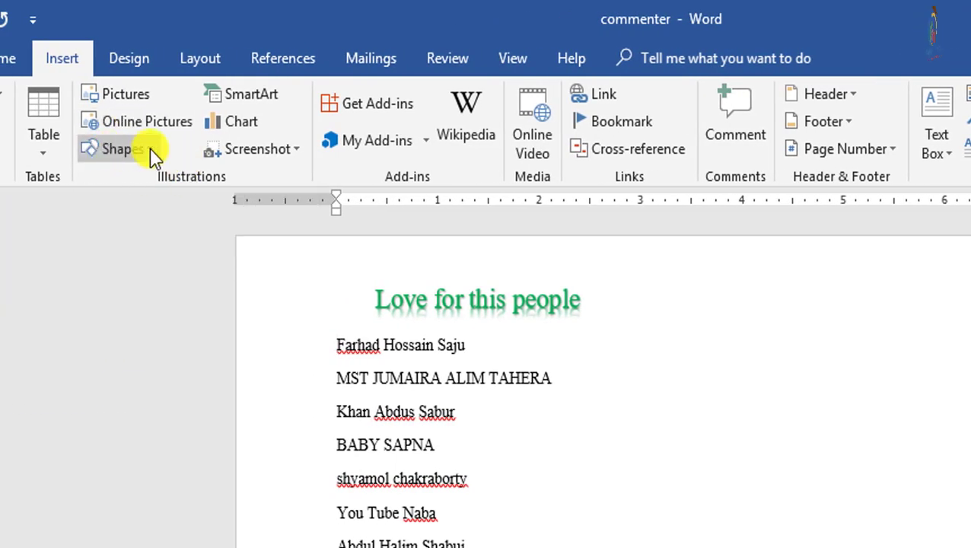
pyautogui.click(151, 148)
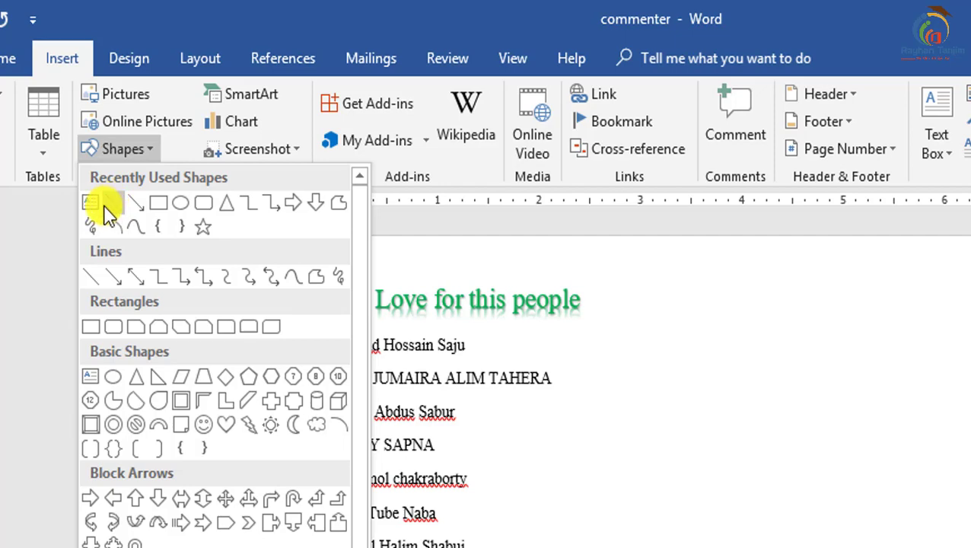
pyautogui.click(93, 204)
pyautogui.moveTo(683, 448); pyautogui.dragTo(954, 545)
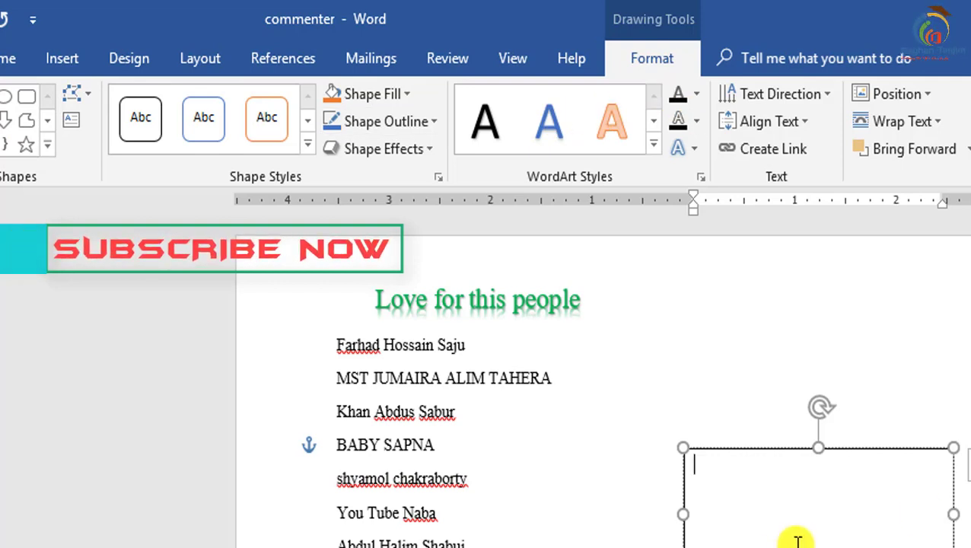
pyautogui.hotkey('ctrl', 'z')
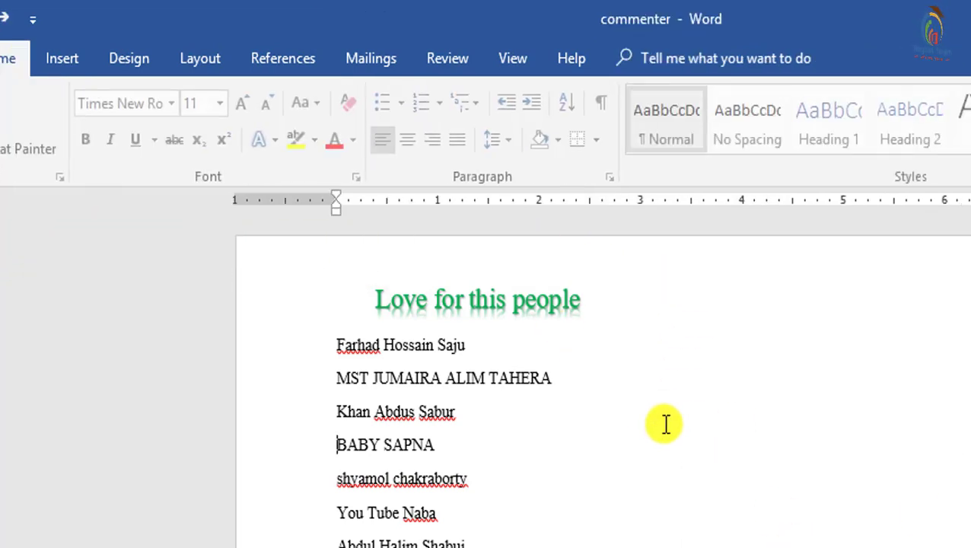
pyautogui.click(61, 61)
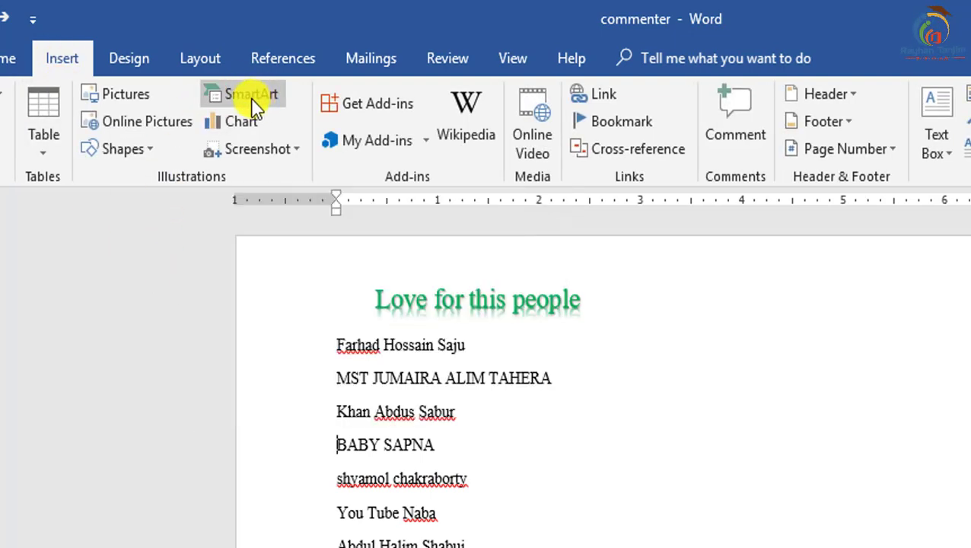
pyautogui.click(263, 94)
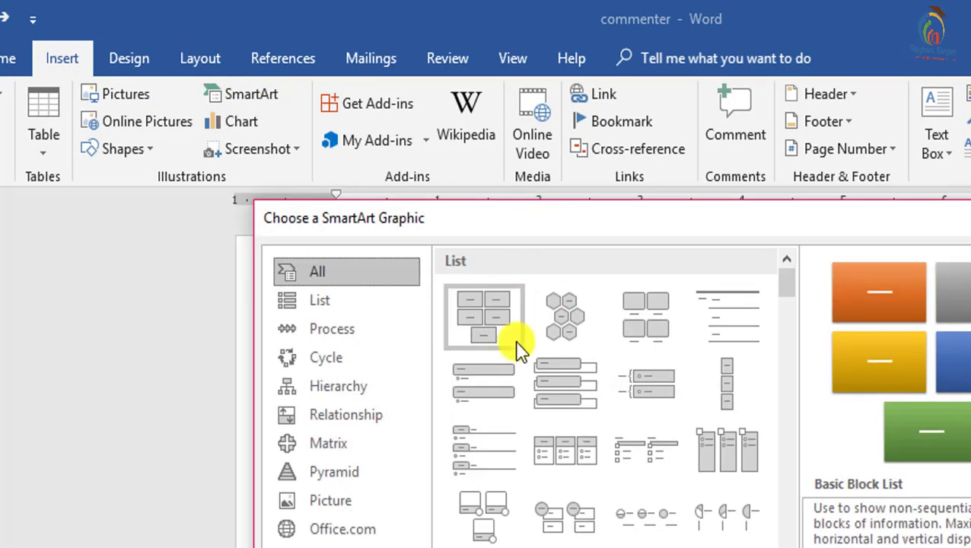
pyautogui.click(323, 335)
pyautogui.click(335, 389)
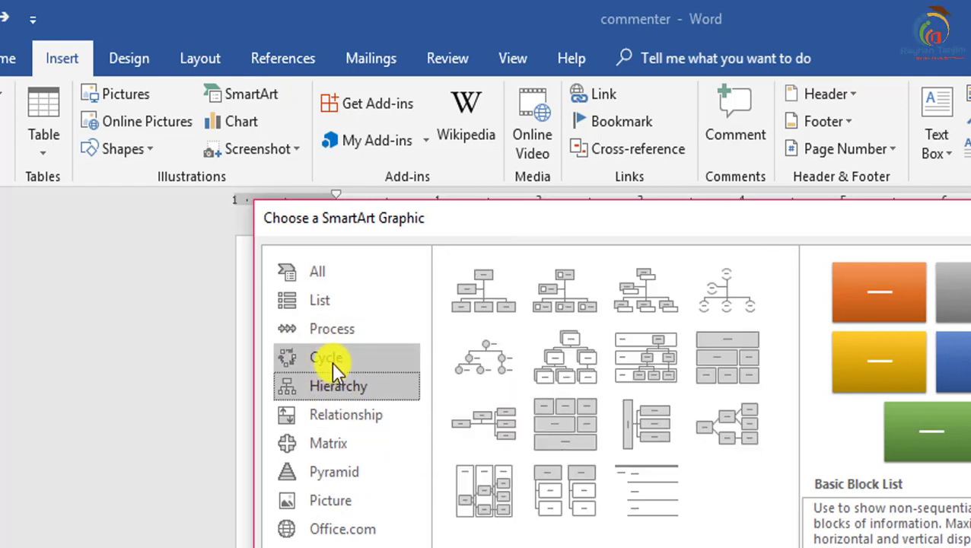
pyautogui.click(333, 362)
pyautogui.click(331, 388)
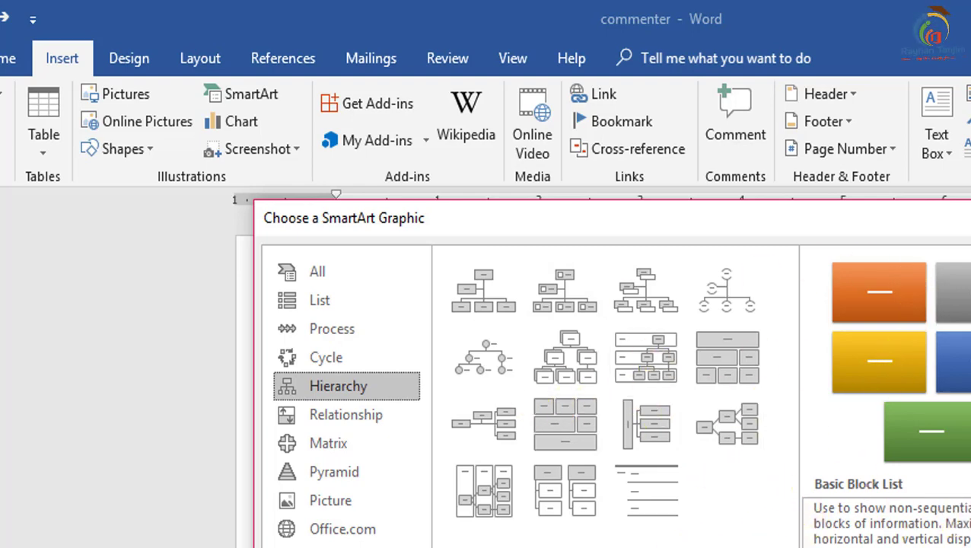
pyautogui.press('Escape')
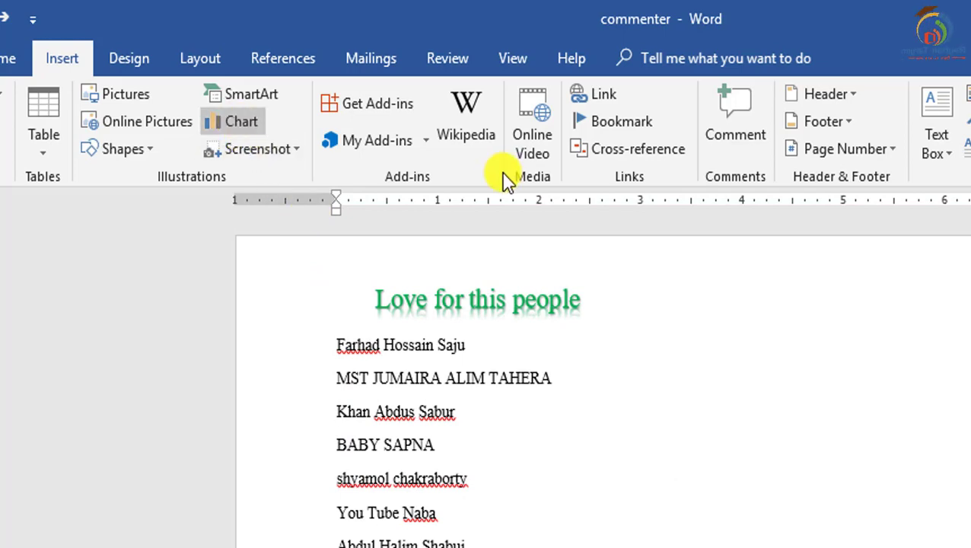
pyautogui.click(231, 125)
pyautogui.moveTo(584, 413)
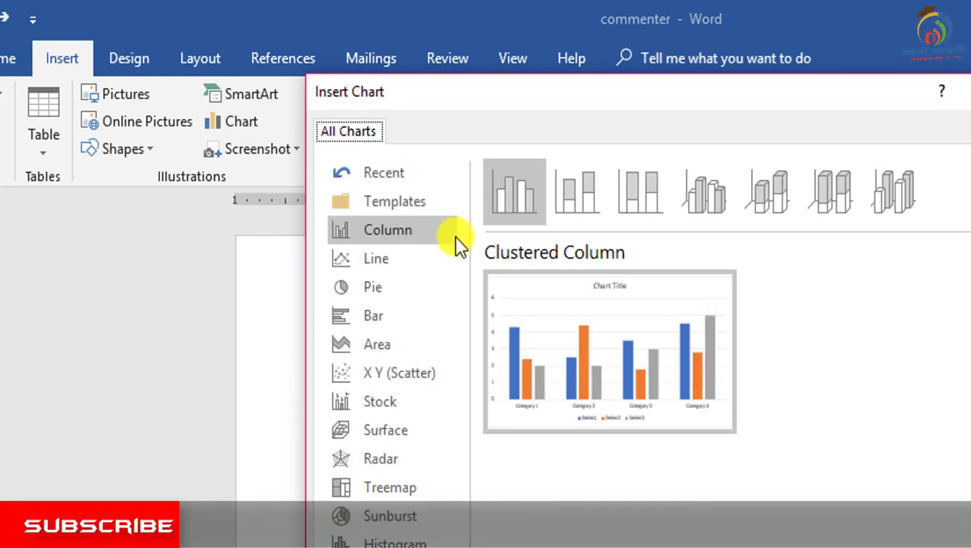
pyautogui.click(573, 196)
pyautogui.press('Escape')
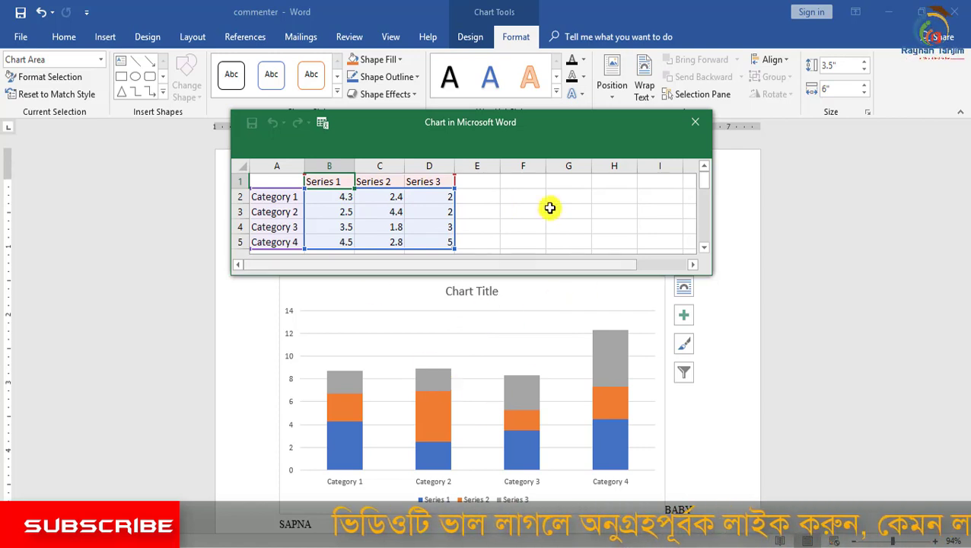
pyautogui.click(698, 125)
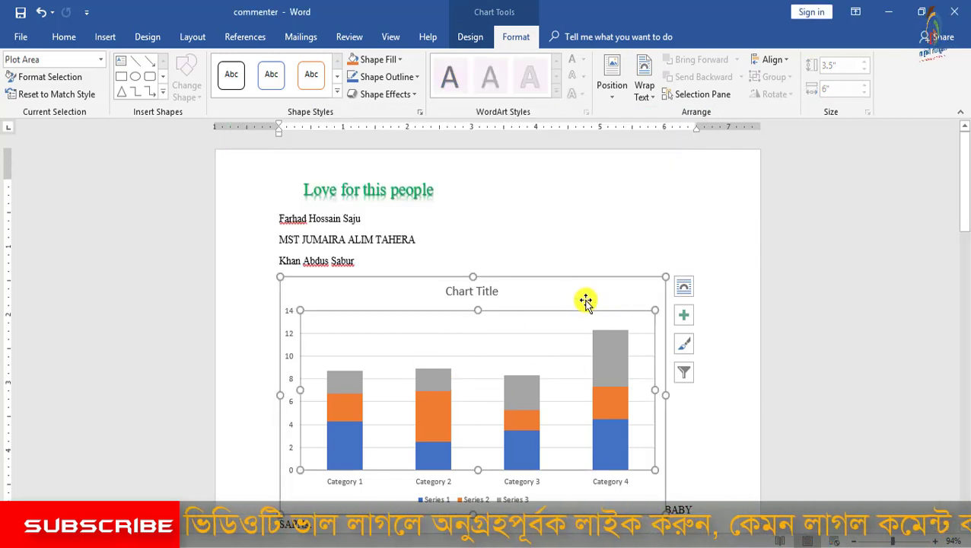
pyautogui.press('Delete')
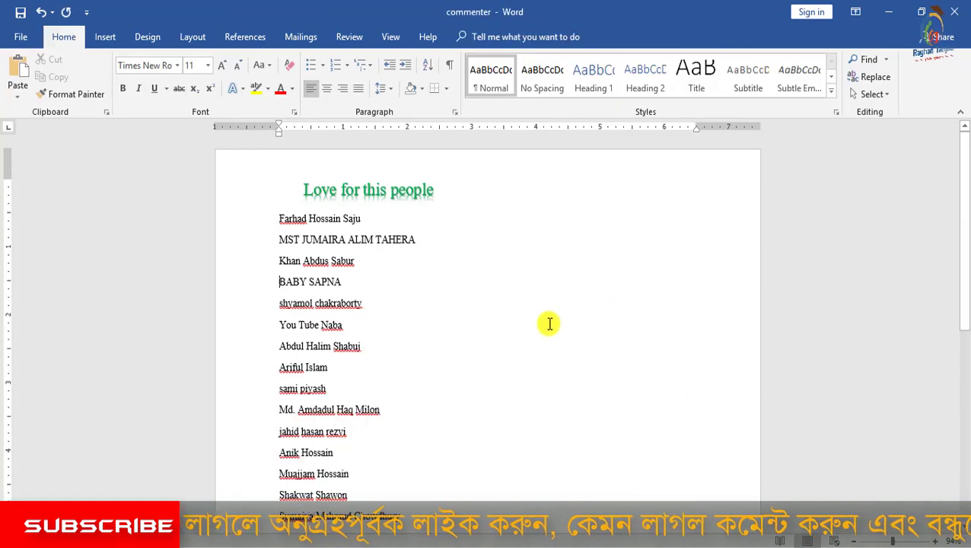
# With the Insert tools showing, select the first name line in the list.
pyautogui.click(103, 38)
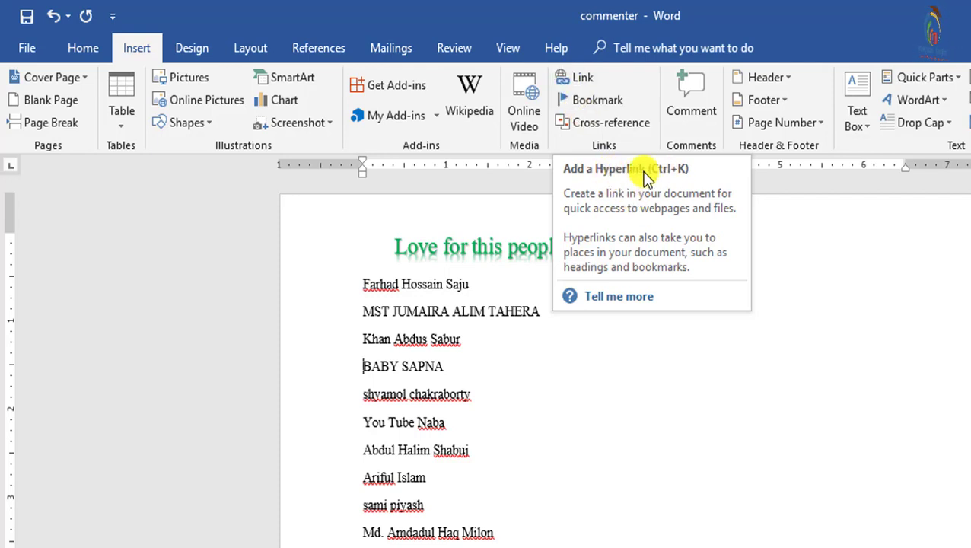
pyautogui.moveTo(478, 286); pyautogui.dragTo(361, 284)
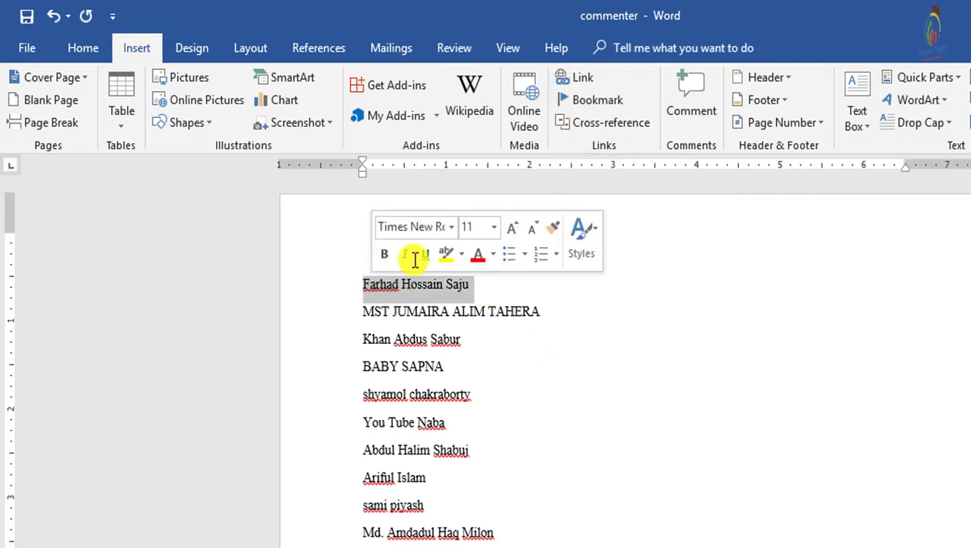
# Link the first name to a web address with Insert > Link.
pyautogui.click(576, 76)
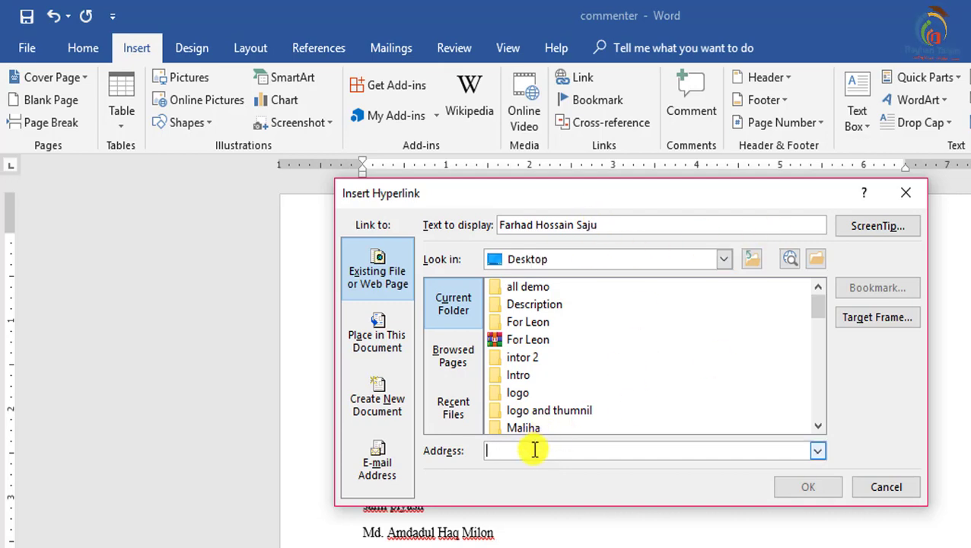
pyautogui.write('www.rayhantanjim.com')
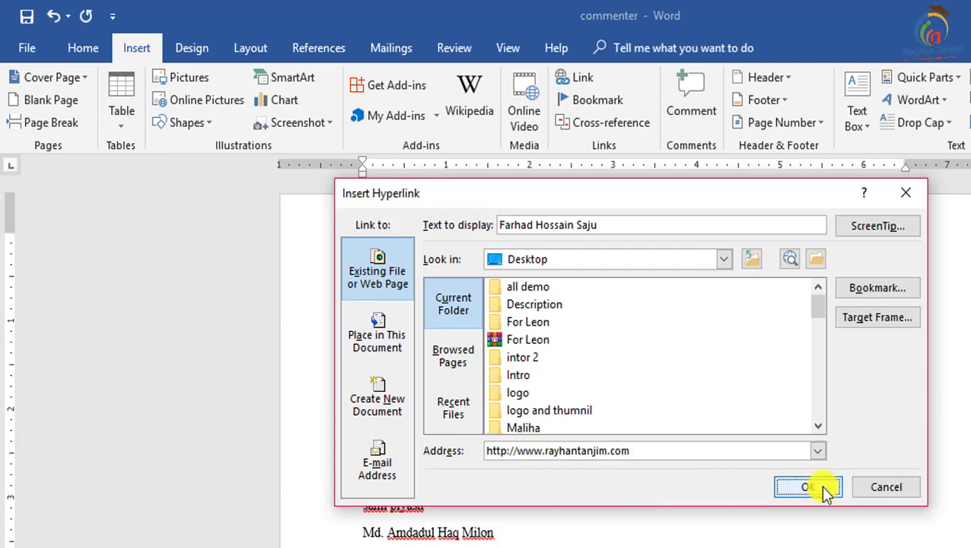
pyautogui.click(787, 491)
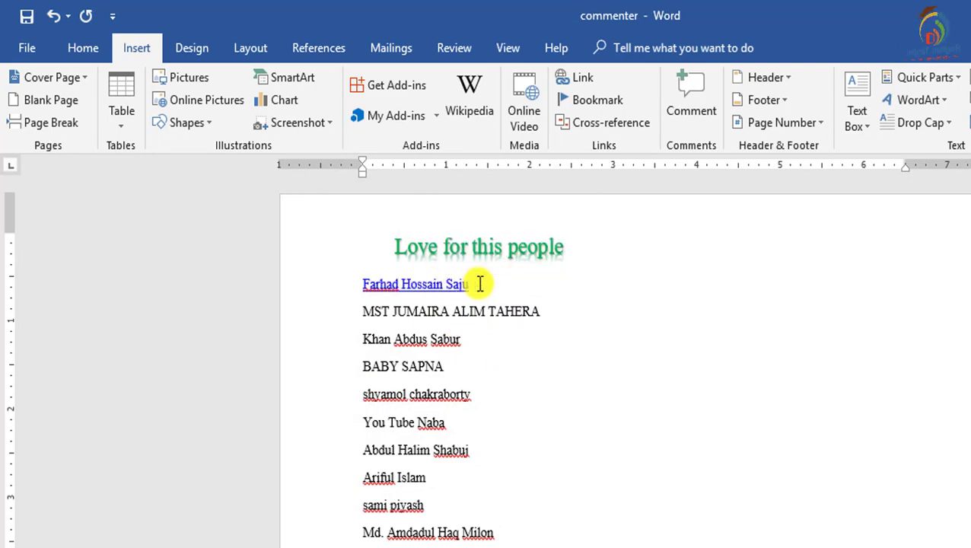
# Reopen the link's settings, browse the intor 2 folder, recent pages and files, then cancel unchanged.
pyautogui.moveTo(480, 284); pyautogui.dragTo(340, 284)
pyautogui.click(592, 80)
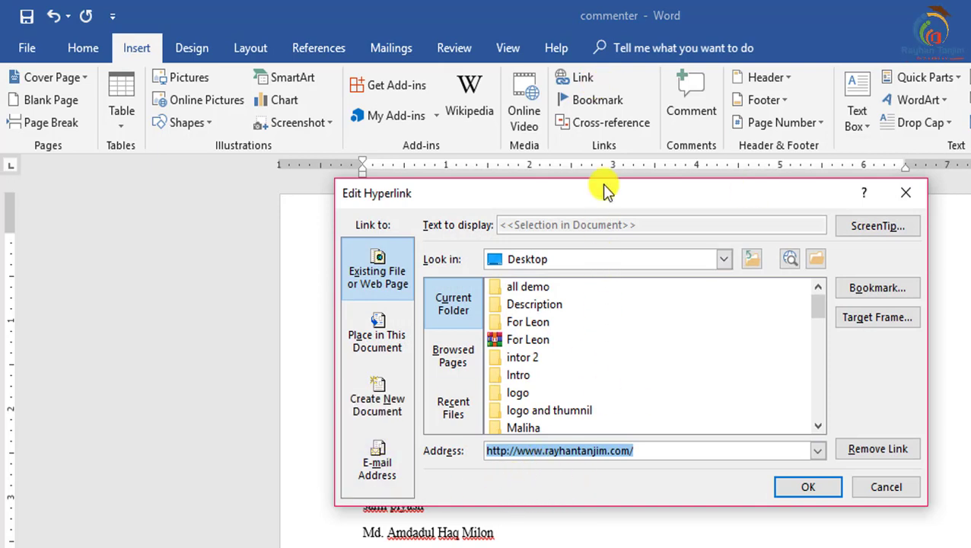
pyautogui.moveTo(602, 183); pyautogui.dragTo(859, 205)
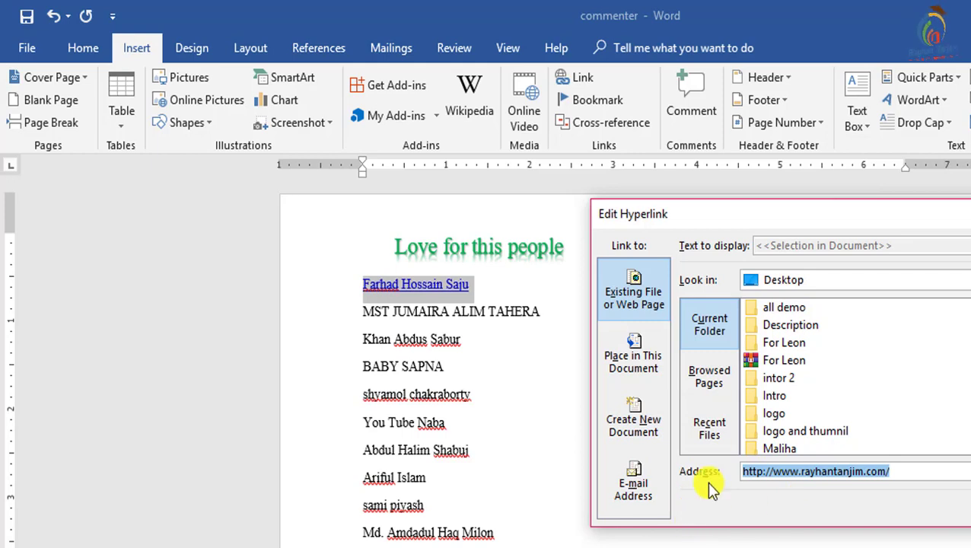
pyautogui.click(798, 377)
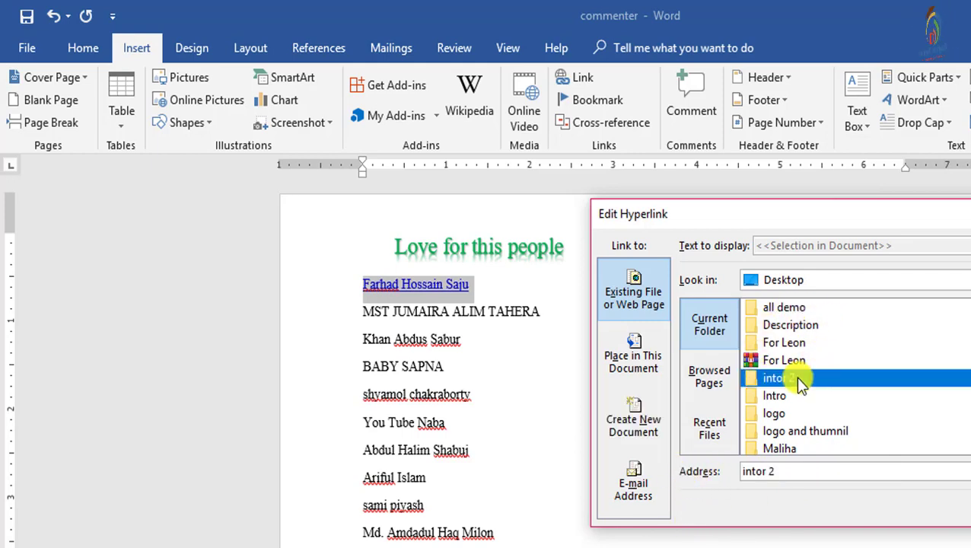
pyautogui.doubleClick(795, 378)
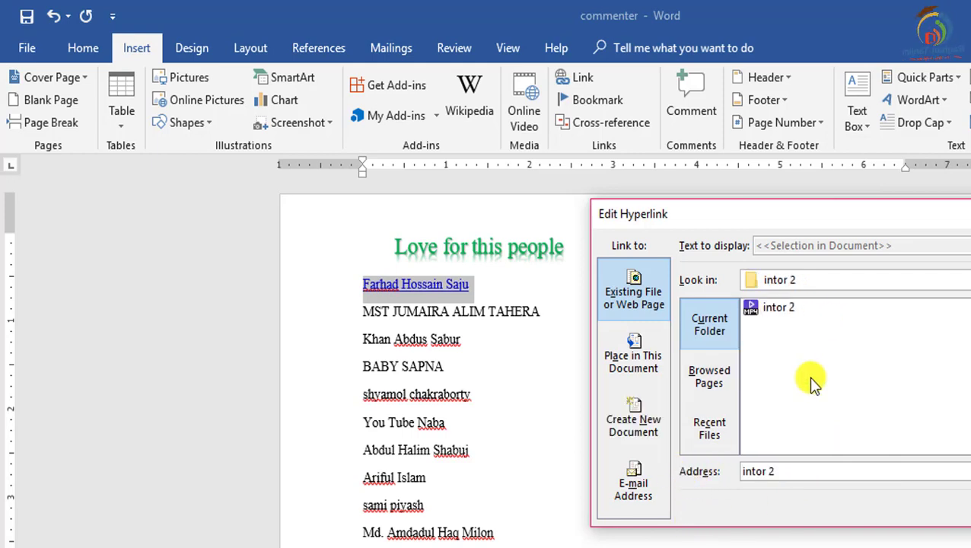
pyautogui.click(719, 381)
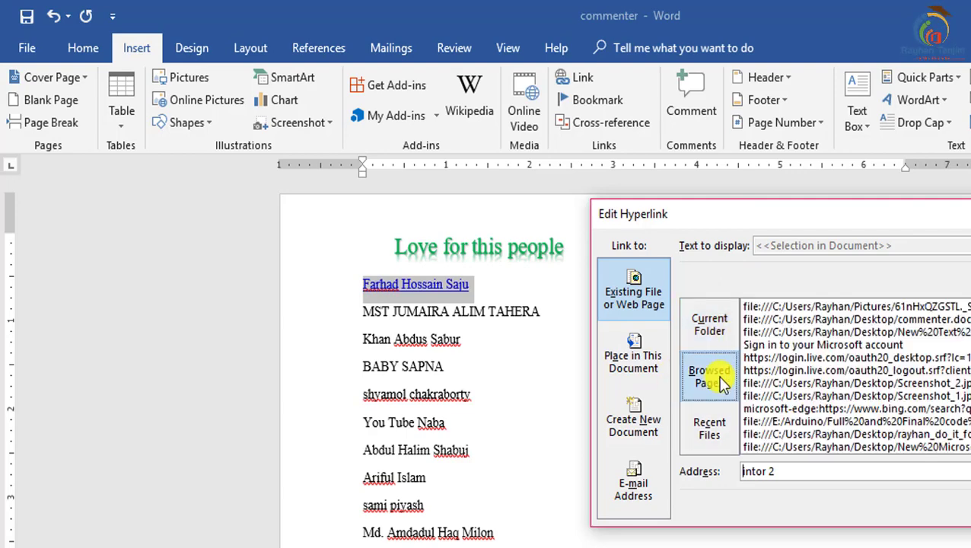
pyautogui.click(712, 429)
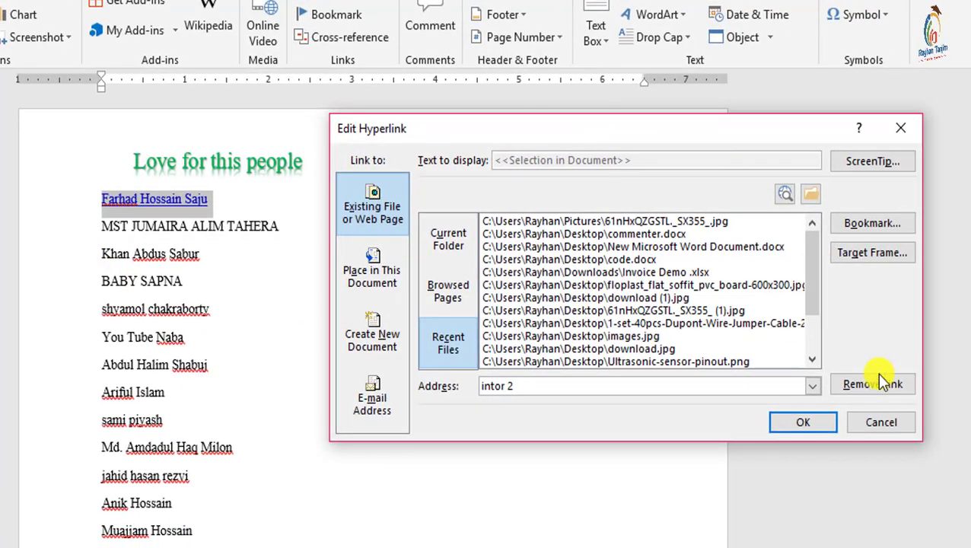
pyautogui.click(883, 421)
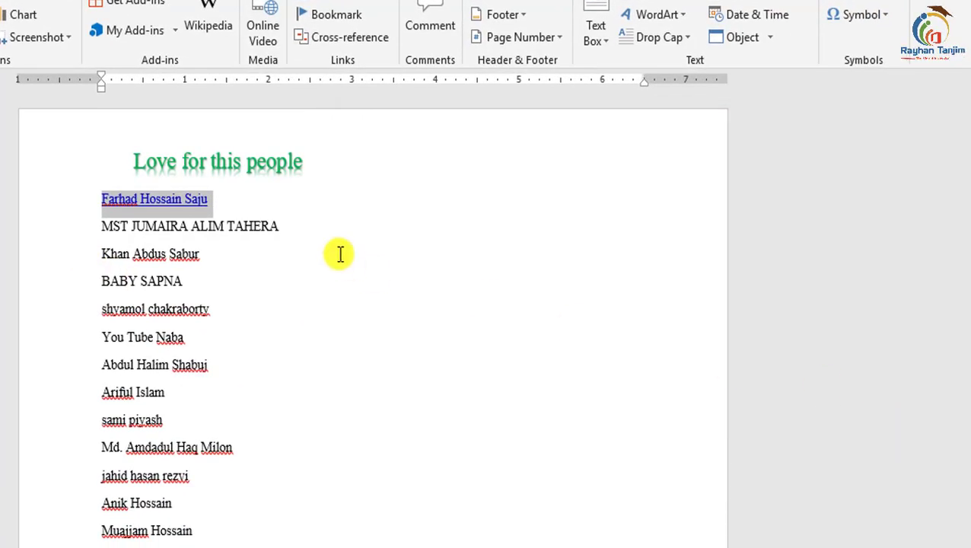
pyautogui.click(247, 201)
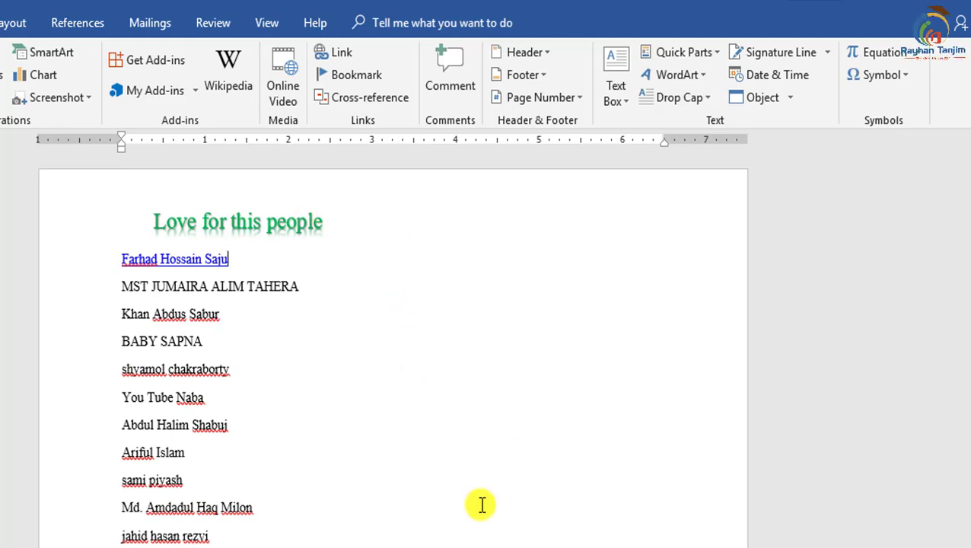
pyautogui.scroll(-1, 475, 472)
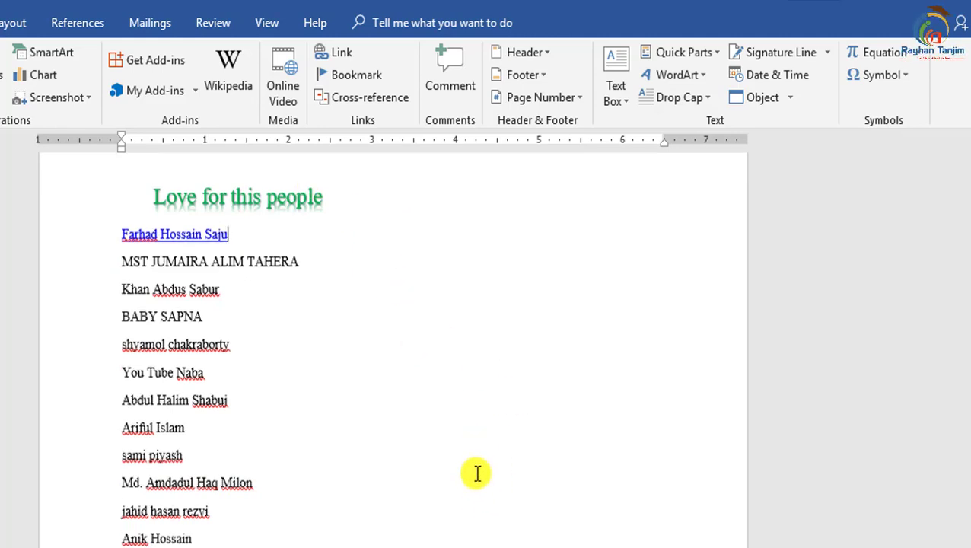
# Add an Austin header titled 'Personnal DOcument', close the header, and return to the top.
pyautogui.click(548, 57)
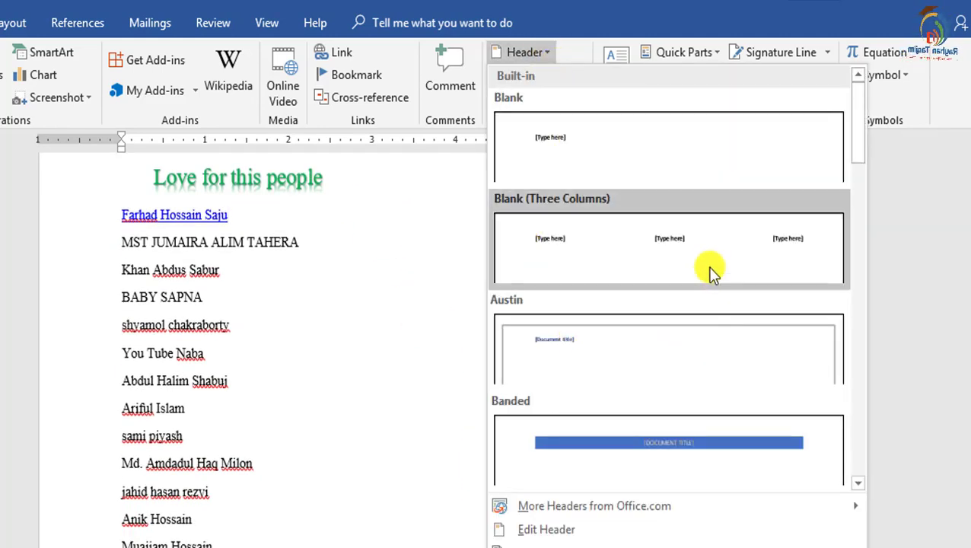
pyautogui.click(591, 362)
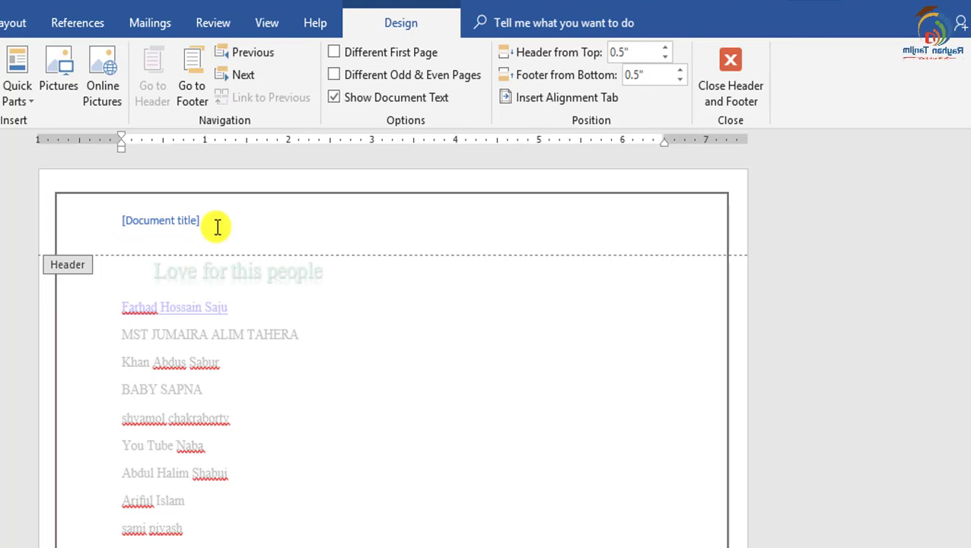
pyautogui.click(187, 222)
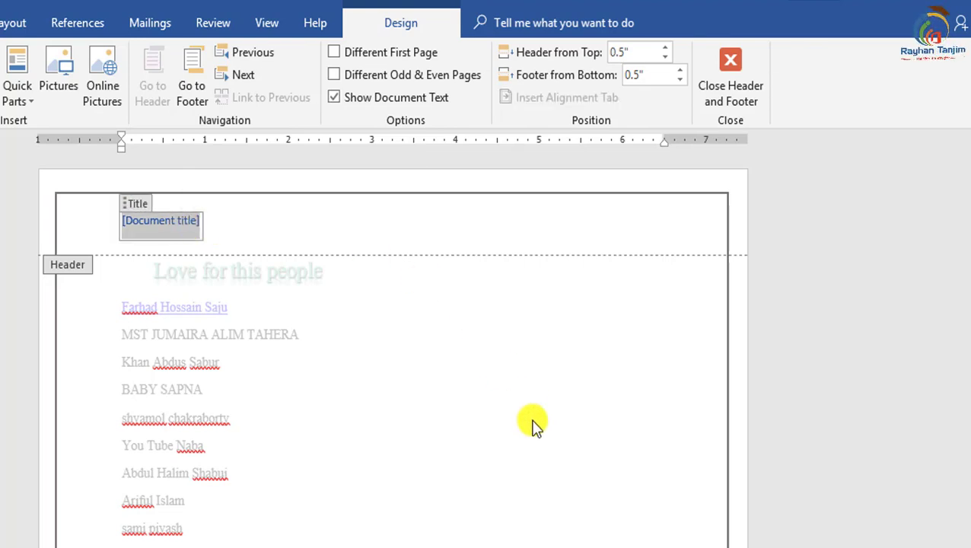
pyautogui.write('Personnal DOcument')
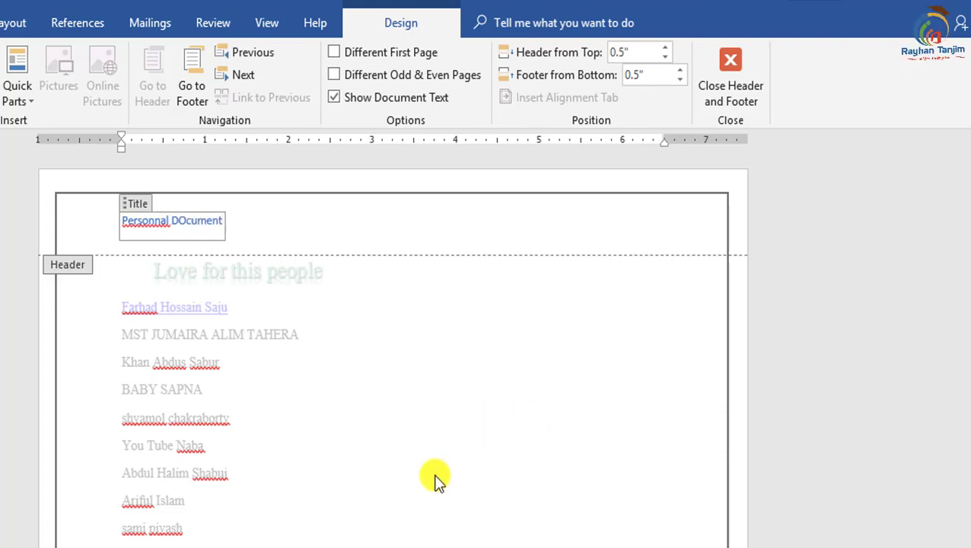
pyautogui.doubleClick(336, 451)
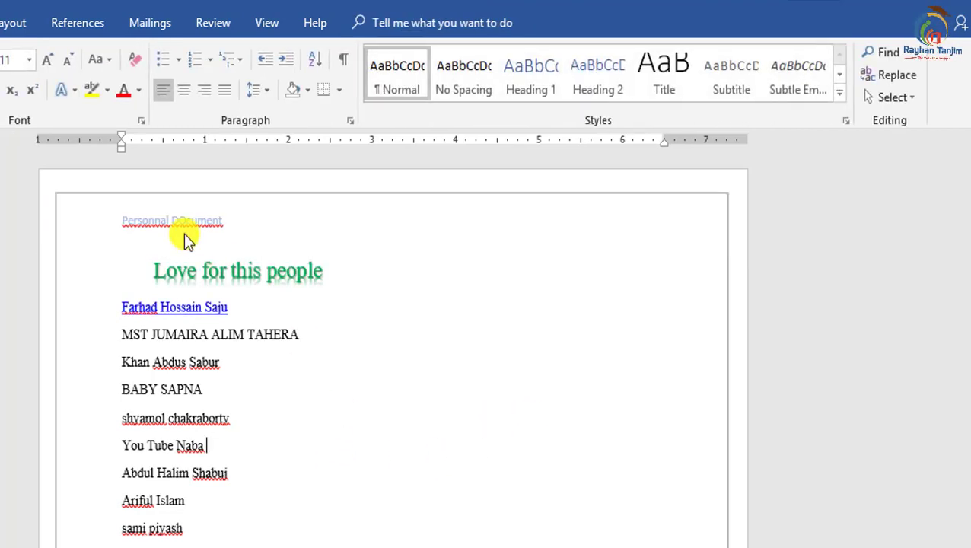
pyautogui.scroll(-5, 300, 422)
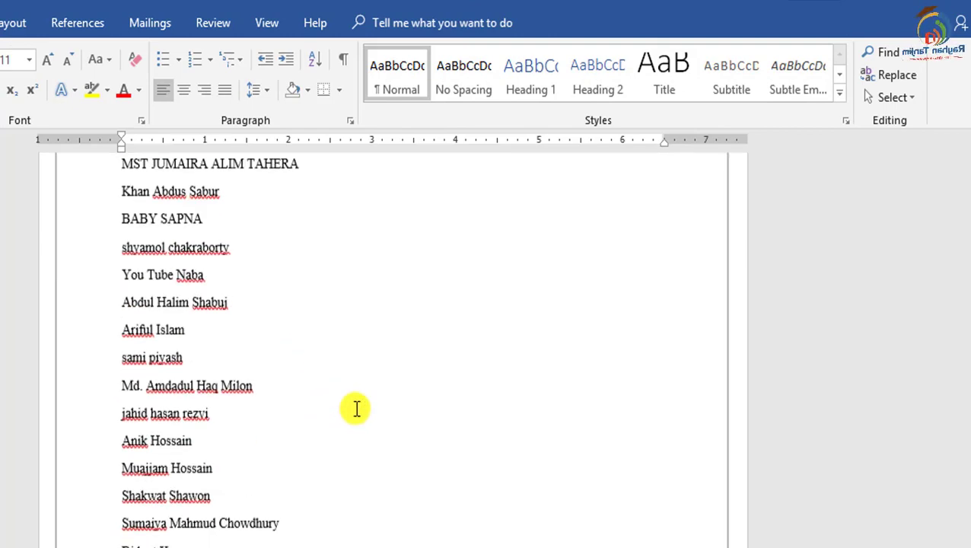
pyautogui.scroll(-1, 326, 502)
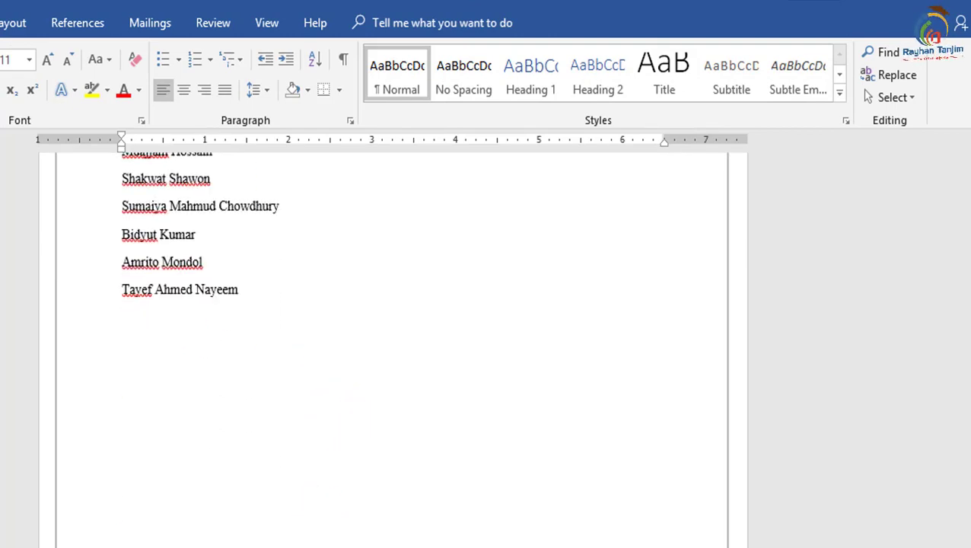
pyautogui.scroll(7, 380, 342)
pyautogui.hotkey('alt', 'n')
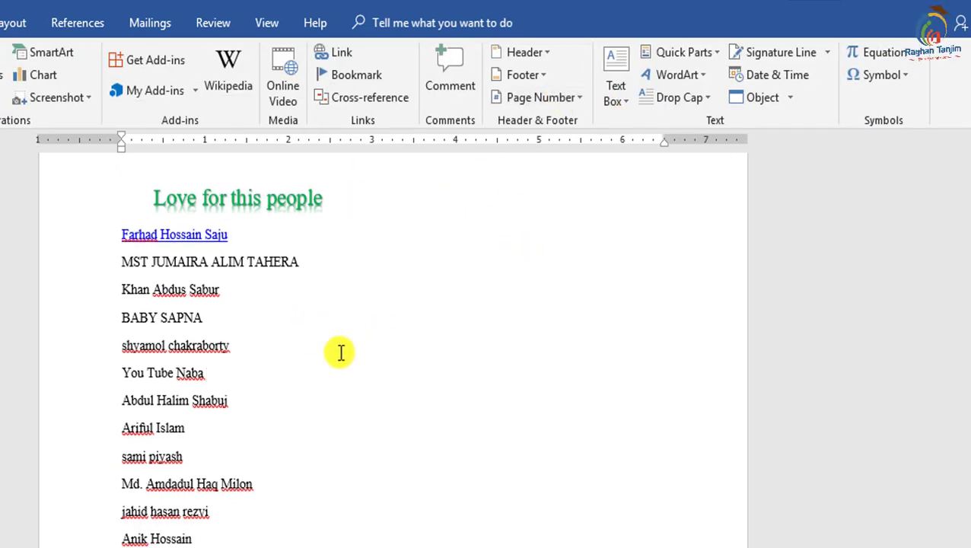
# Add an Accent Bar 1 page number at the page bottom, replacing 'Page' with '2 0'.
pyautogui.scroll(-5, 369, 442)
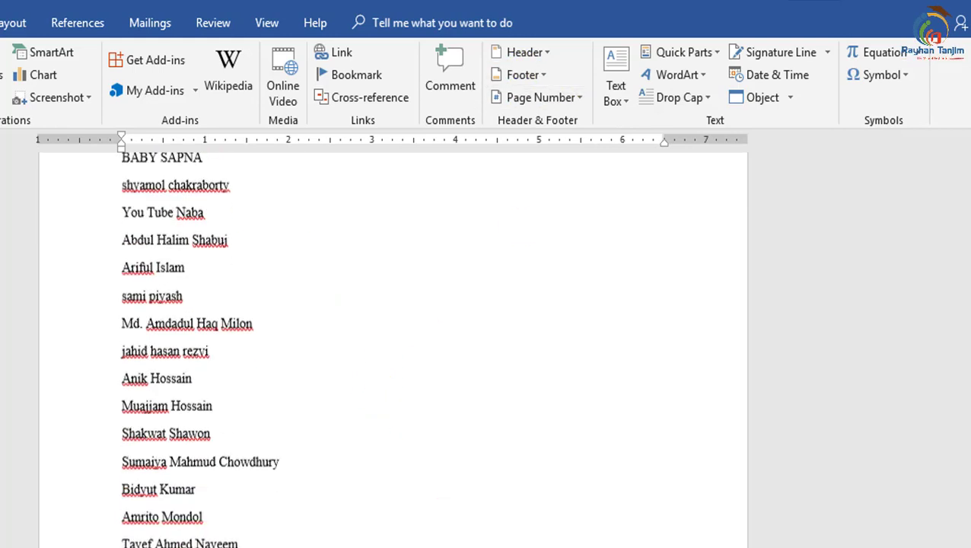
pyautogui.click(536, 102)
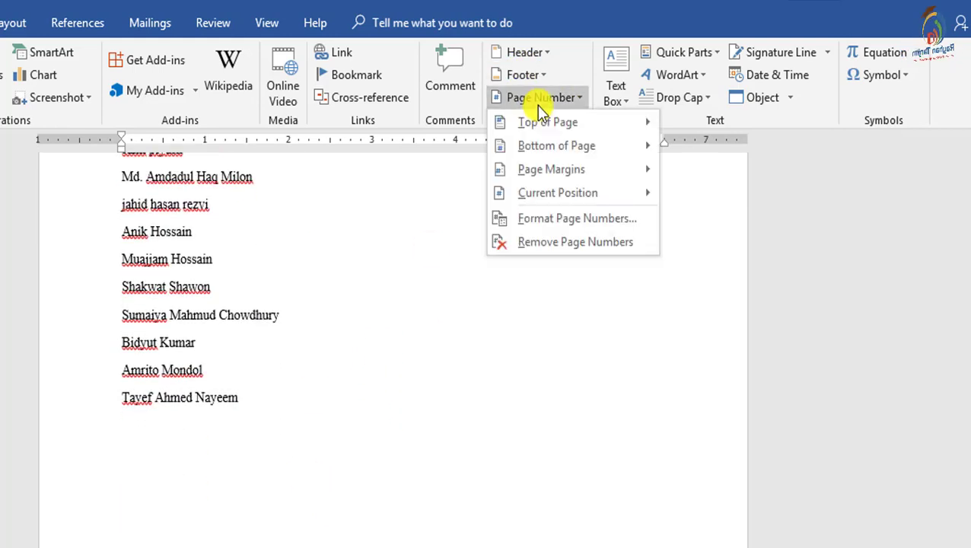
pyautogui.moveTo(586, 128)
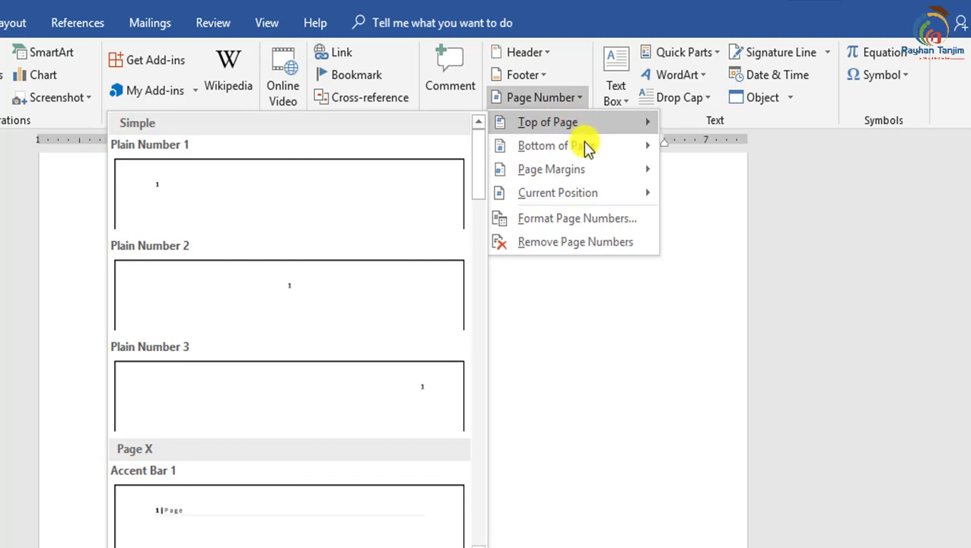
pyautogui.moveTo(585, 151)
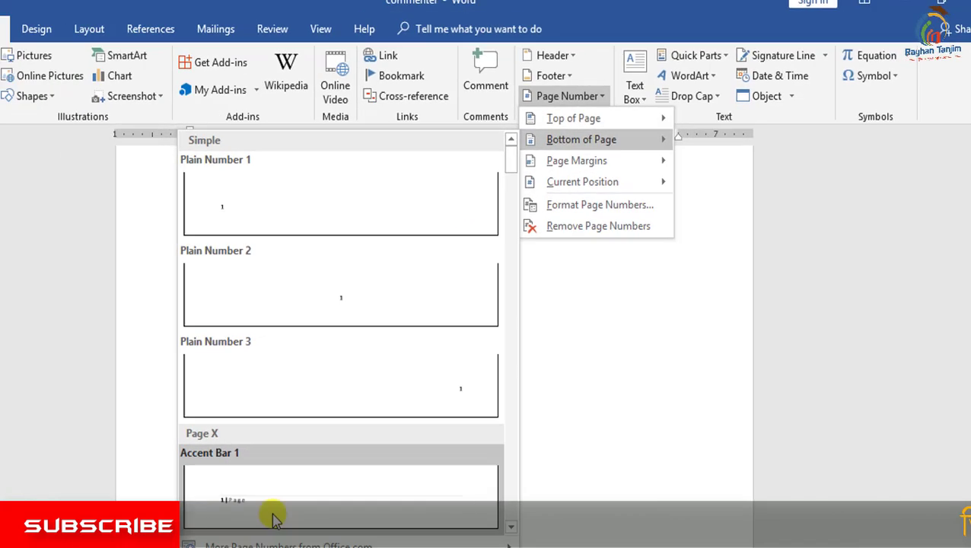
pyautogui.click(308, 499)
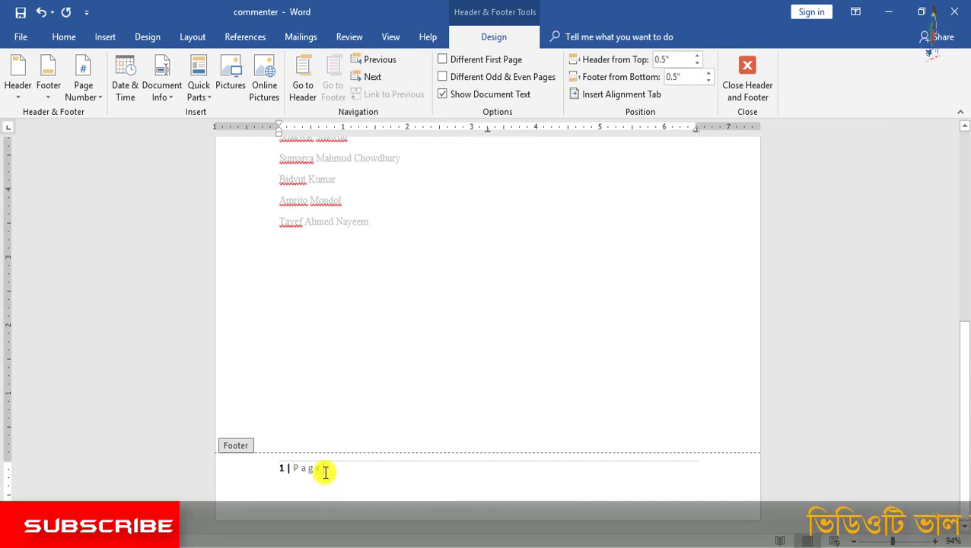
pyautogui.doubleClick(313, 474)
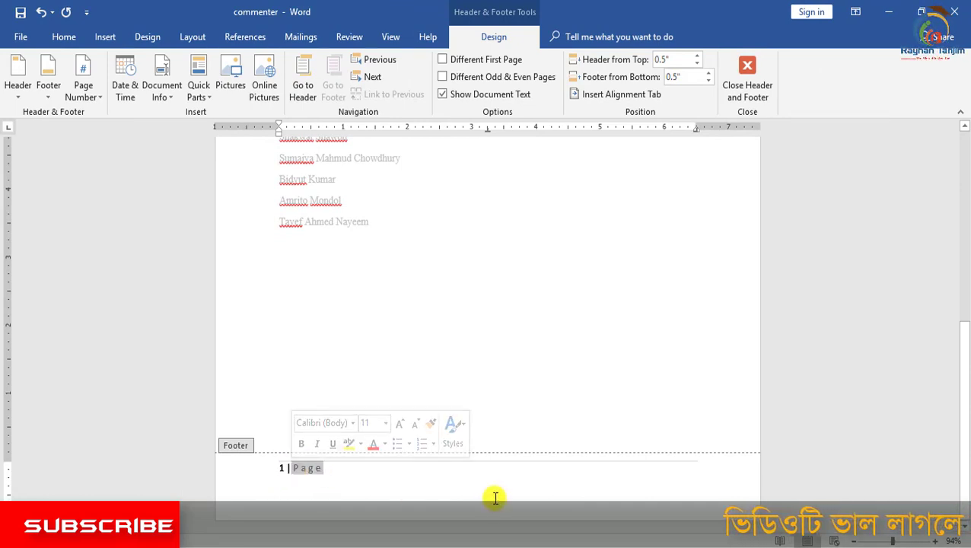
pyautogui.write('2 0')
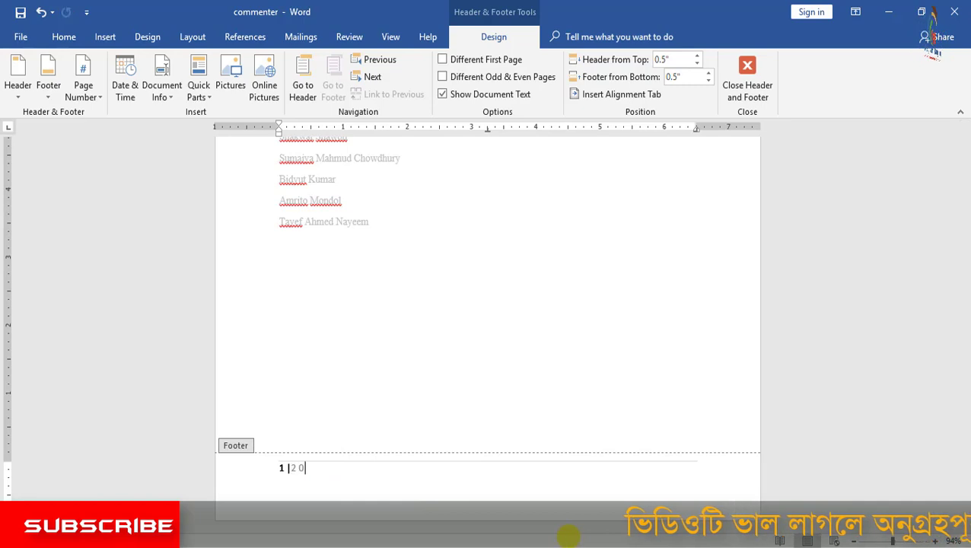
pyautogui.doubleClick(483, 261)
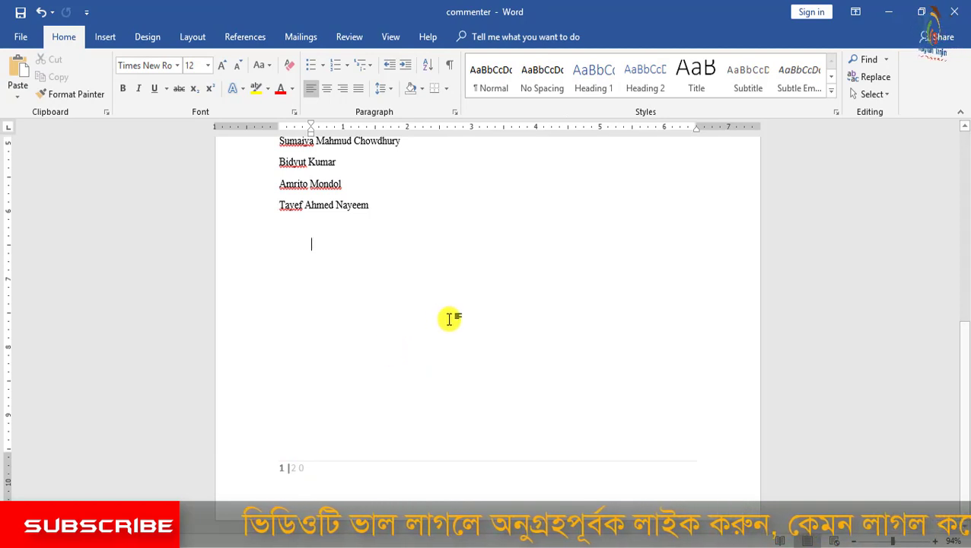
# Add an empty line below the names and bring back the Insert tools with the list in view.
pyautogui.press('Return')
pyautogui.press('Return')
pyautogui.press('Return')
pyautogui.scroll(-5, 447, 320)
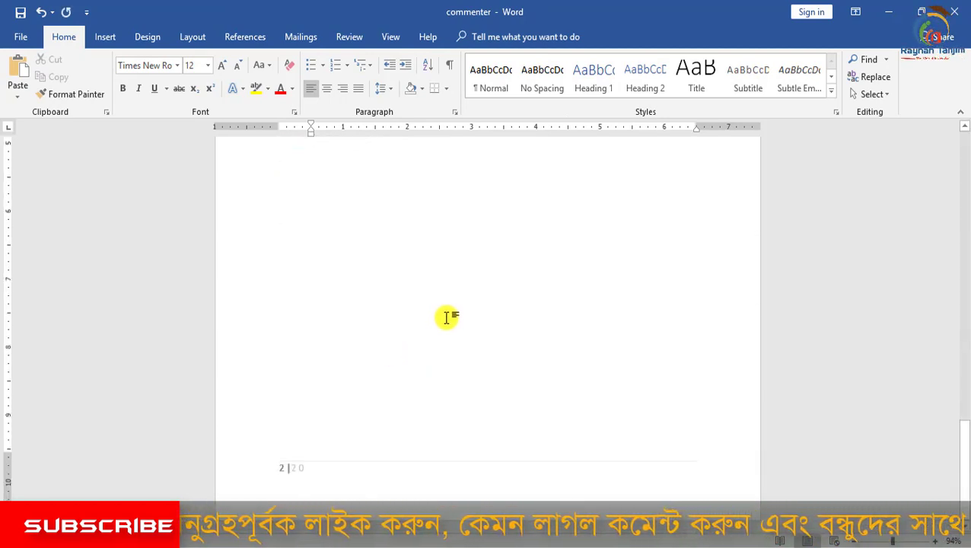
pyautogui.scroll(10, 426, 401)
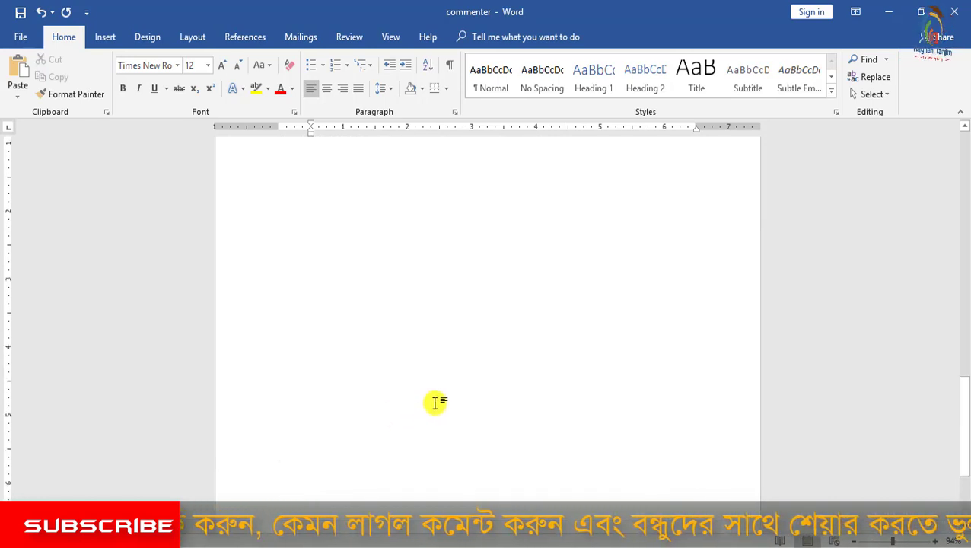
pyautogui.scroll(1, 333, 378)
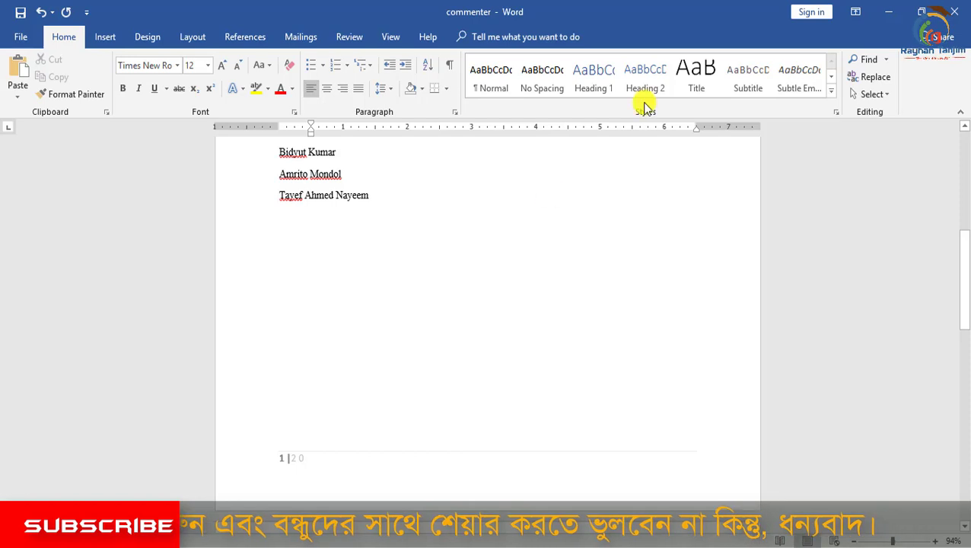
pyautogui.click(105, 35)
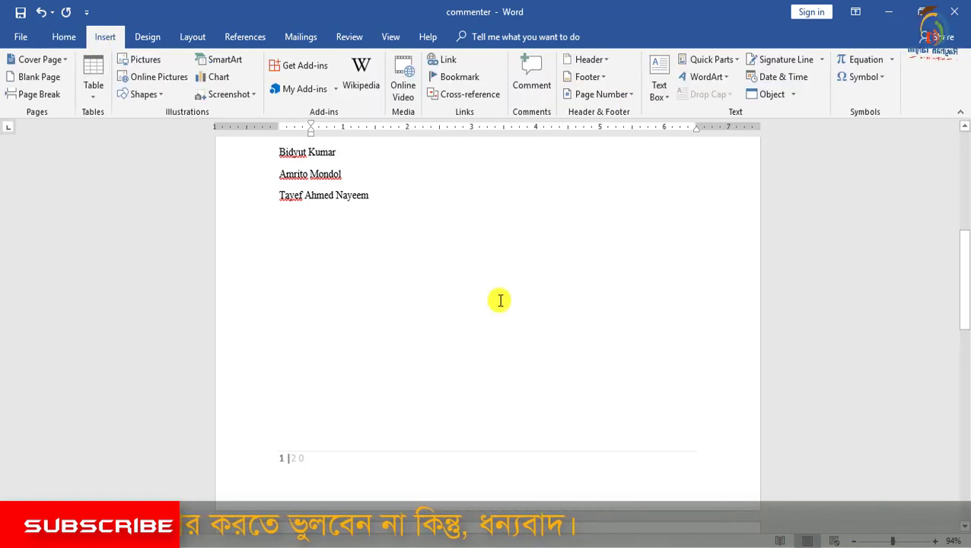
pyautogui.scroll(5, 462, 354)
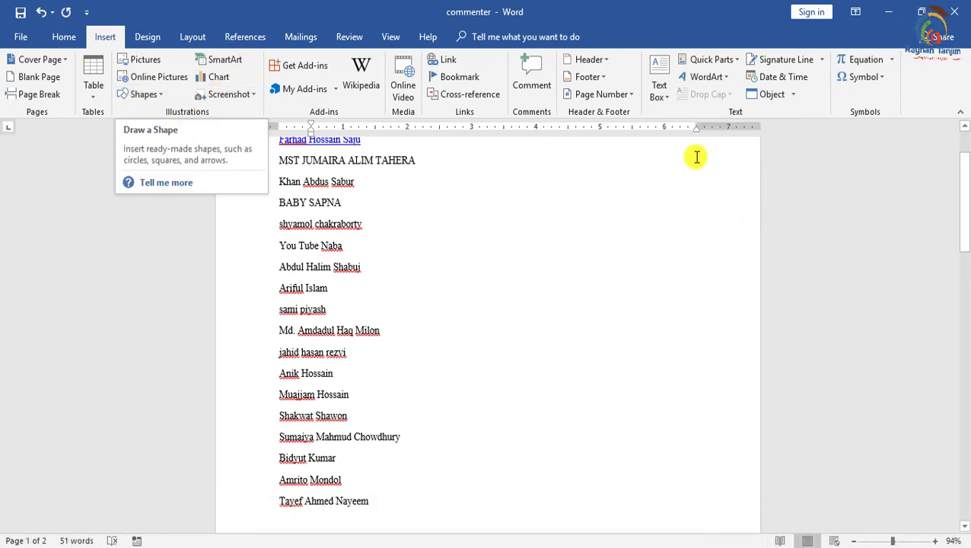
pyautogui.click(727, 79)
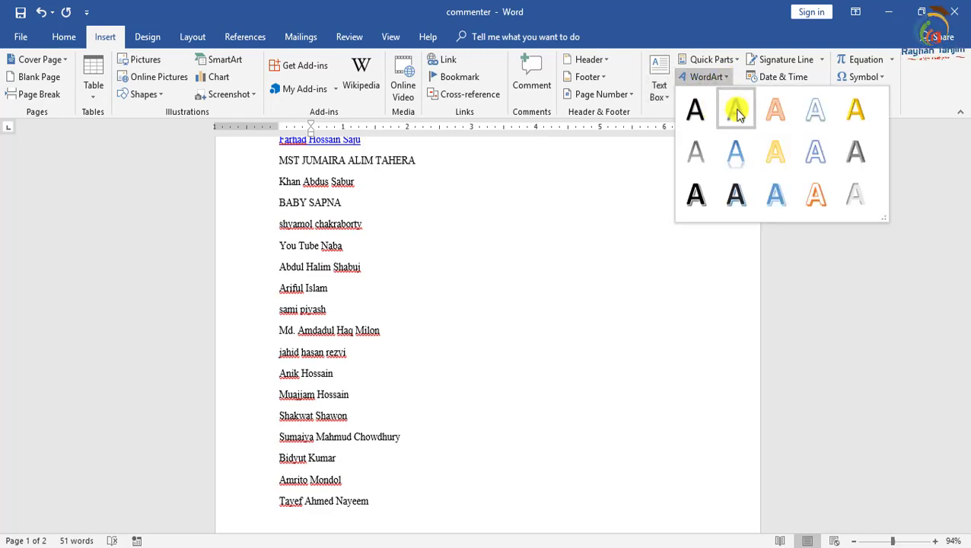
pyautogui.click(380, 266)
pyautogui.click(260, 267)
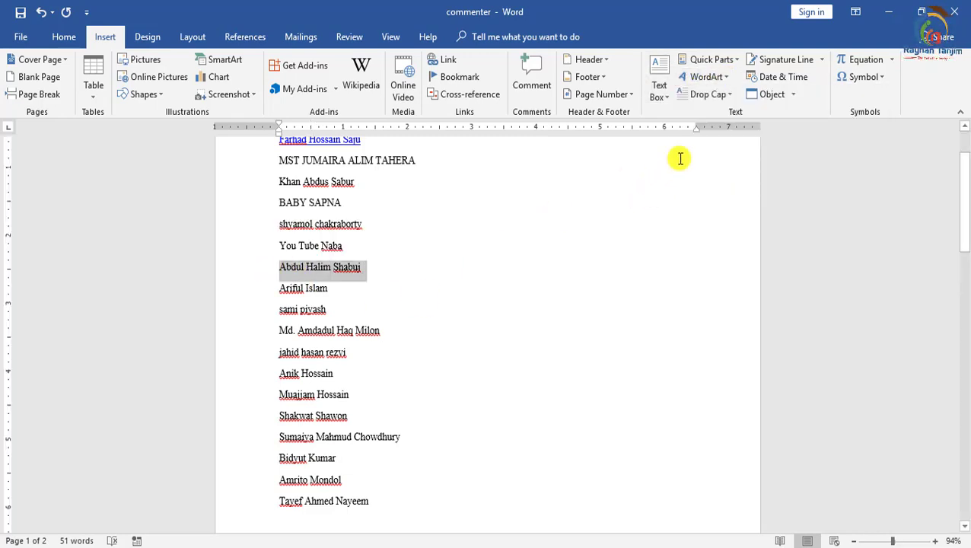
pyautogui.click(727, 79)
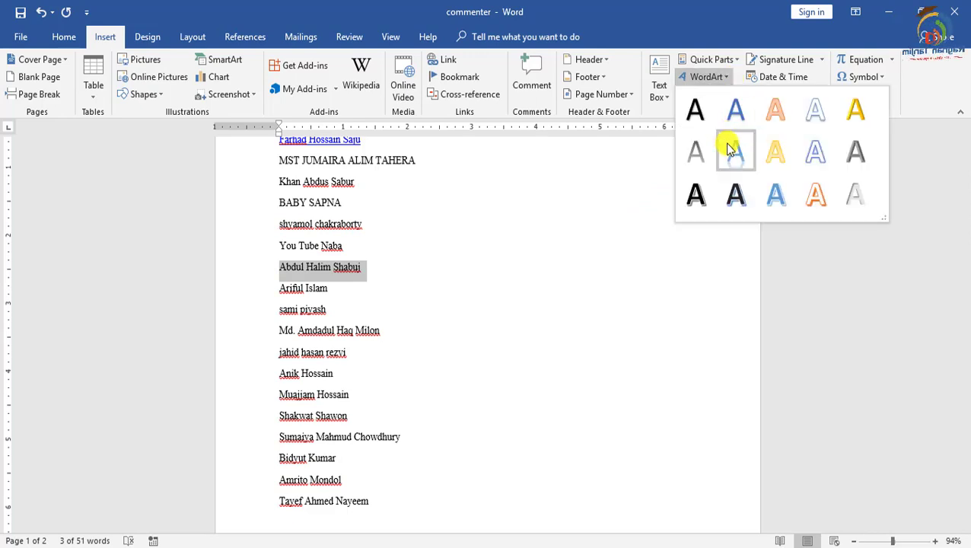
pyautogui.click(790, 153)
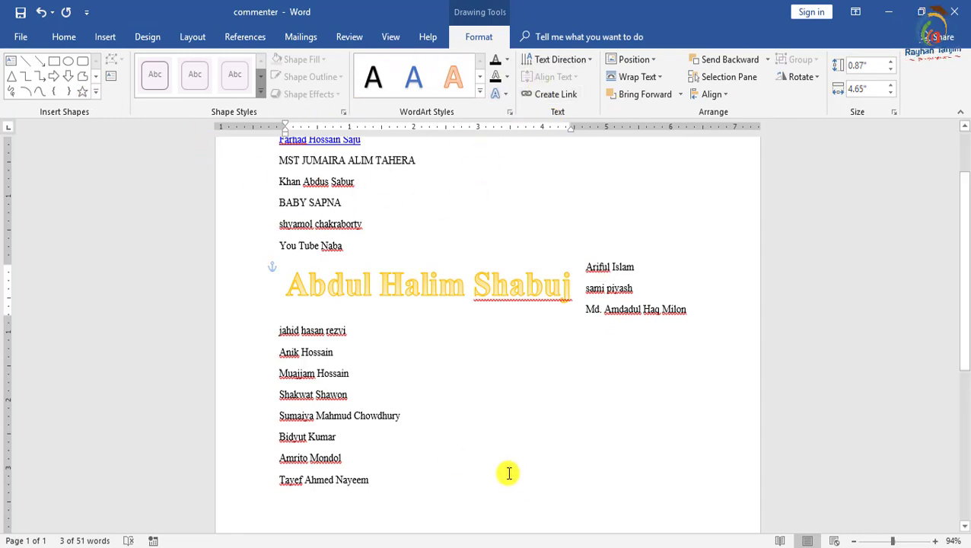
pyautogui.hotkey('ctrl', 'z')
pyautogui.click(402, 269)
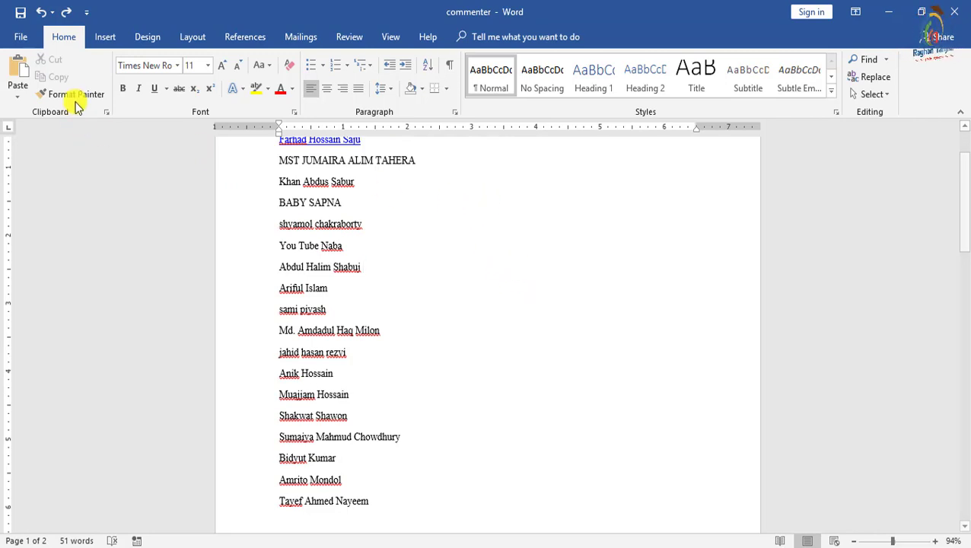
pyautogui.click(108, 38)
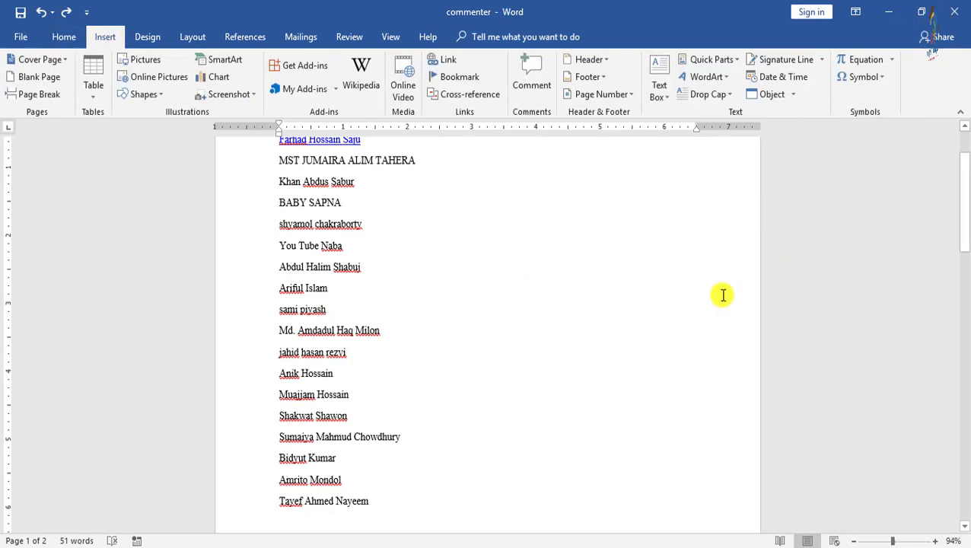
pyautogui.scroll(2, 424, 325)
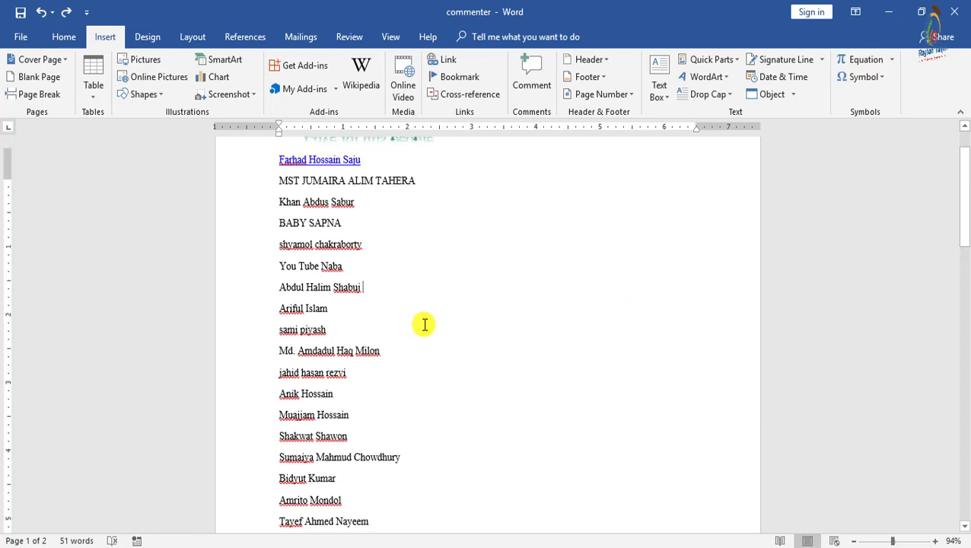
pyautogui.click(382, 350)
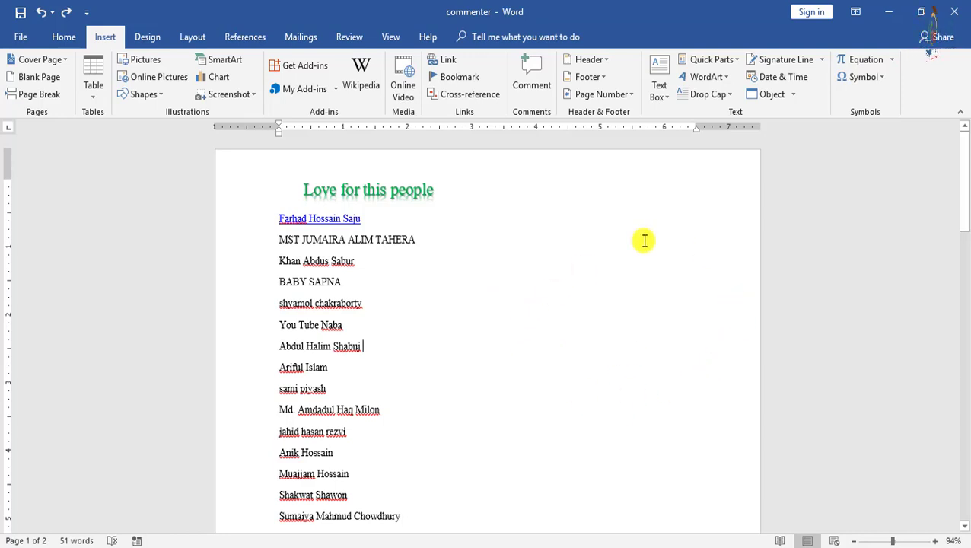
pyautogui.click(827, 61)
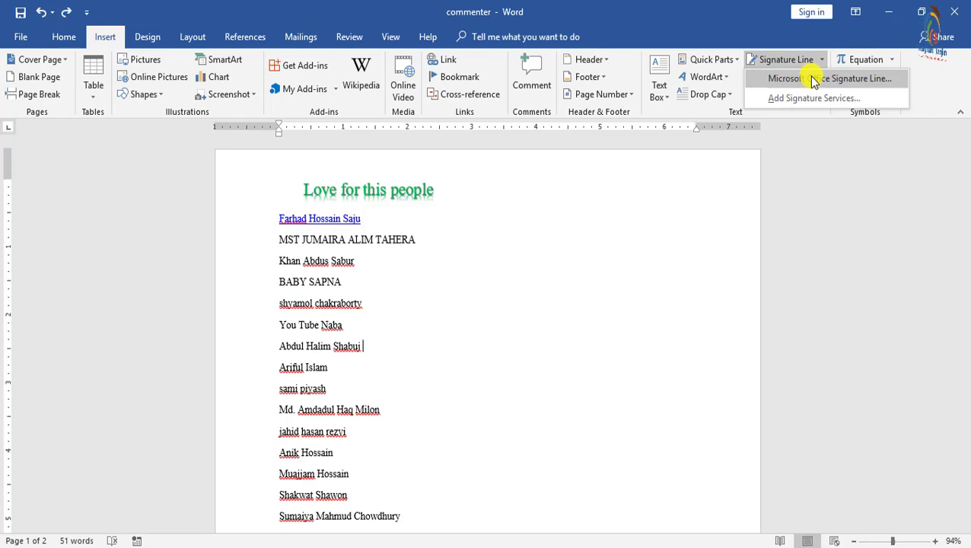
pyautogui.click(806, 80)
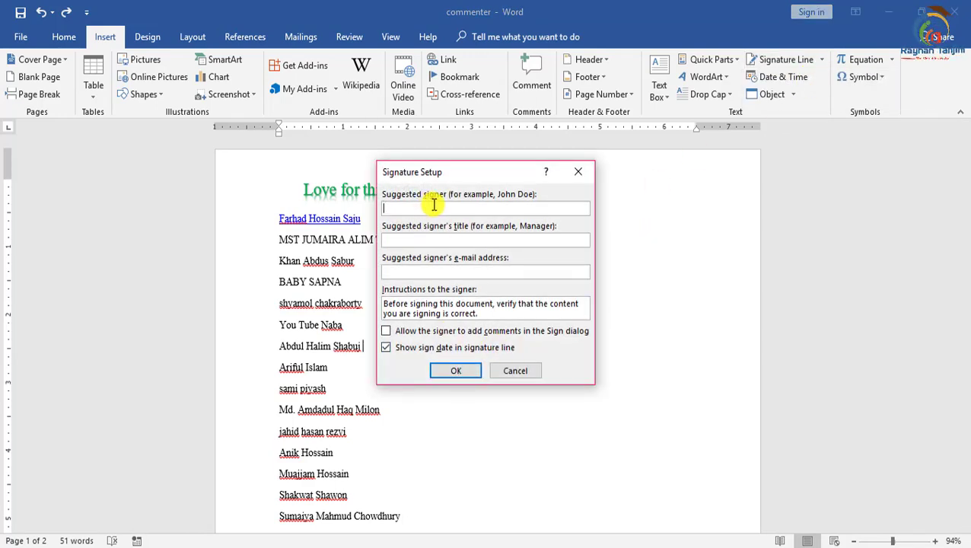
pyautogui.click(456, 371)
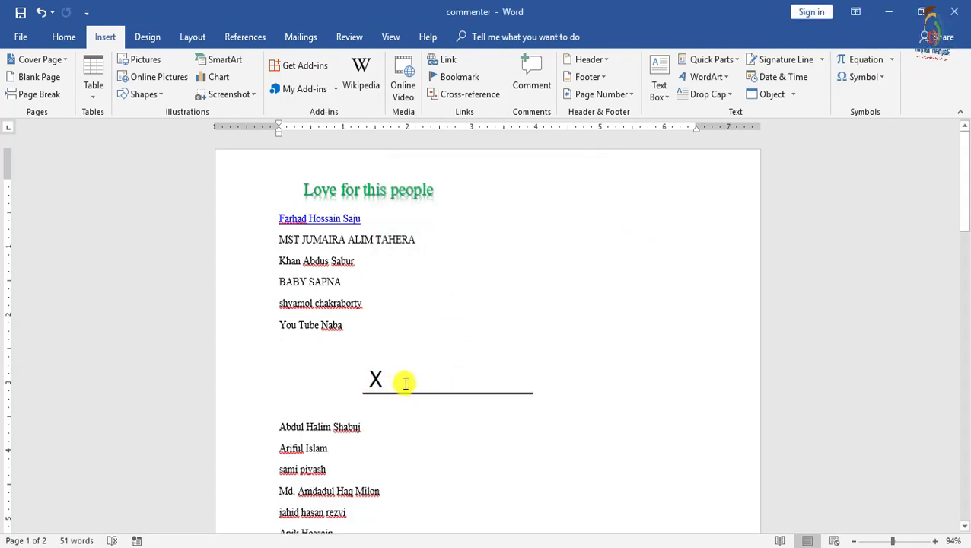
pyautogui.click(406, 383)
pyautogui.click(514, 362)
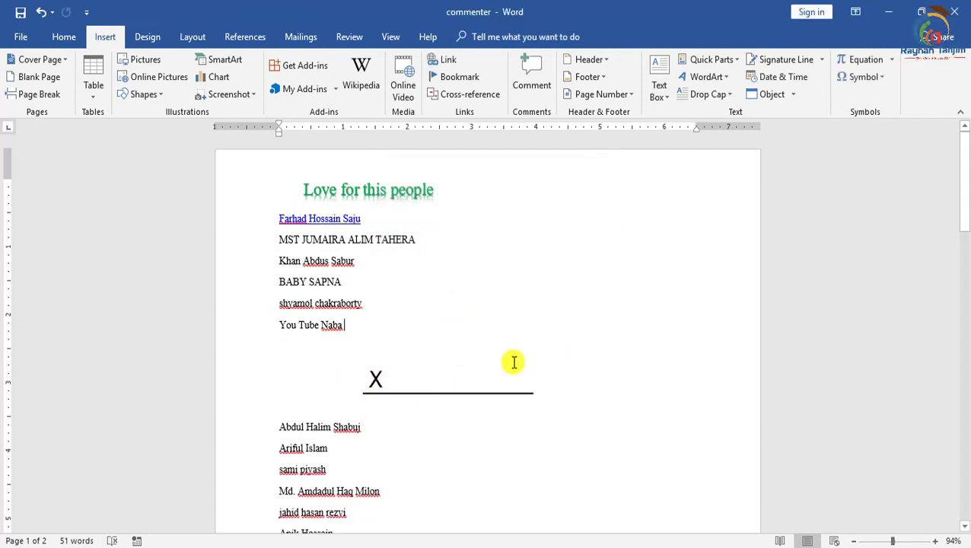
pyautogui.click(472, 393)
pyautogui.press('Delete')
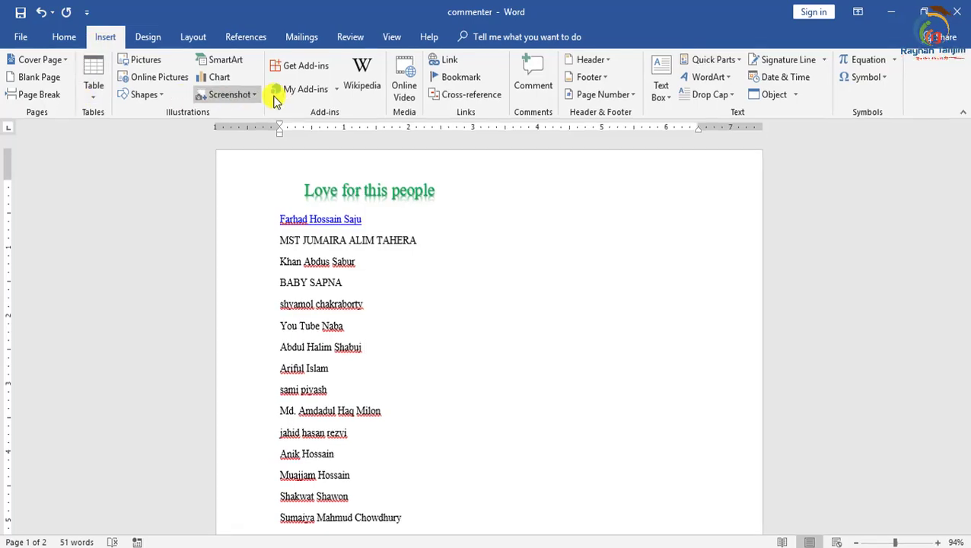
# Draw a straight horizontal line right of BABY SAPNA and style it solid black.
pyautogui.click(190, 113)
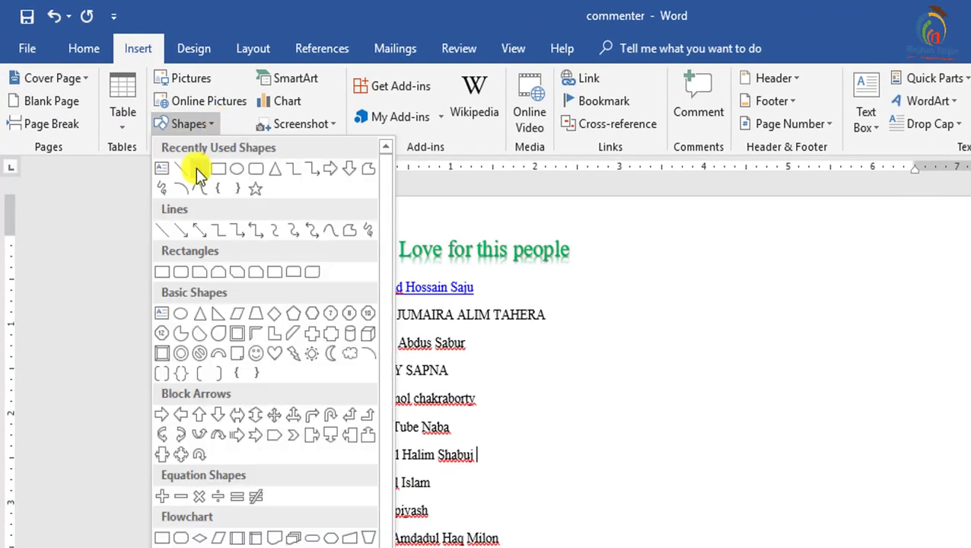
pyautogui.click(176, 151)
pyautogui.moveTo(657, 367); pyautogui.dragTo(795, 367)
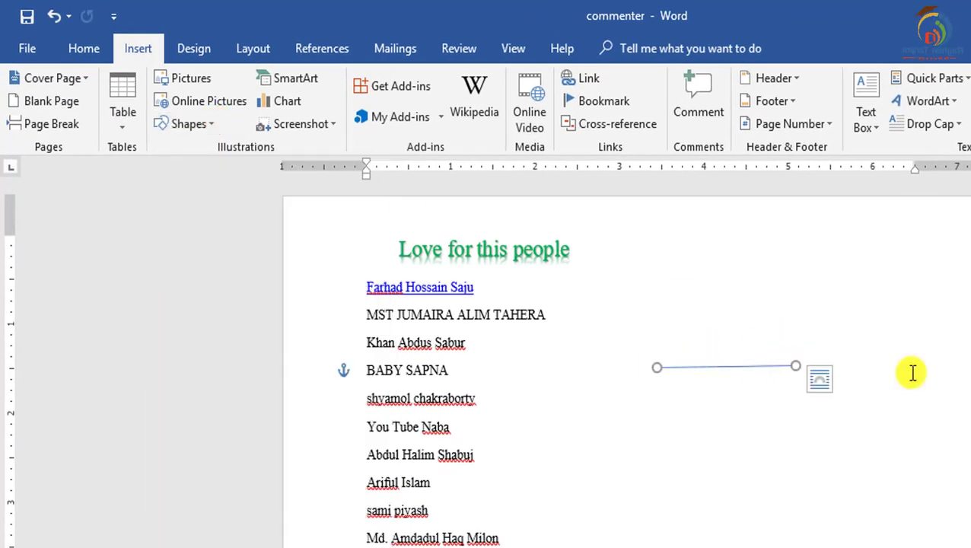
pyautogui.click(346, 101)
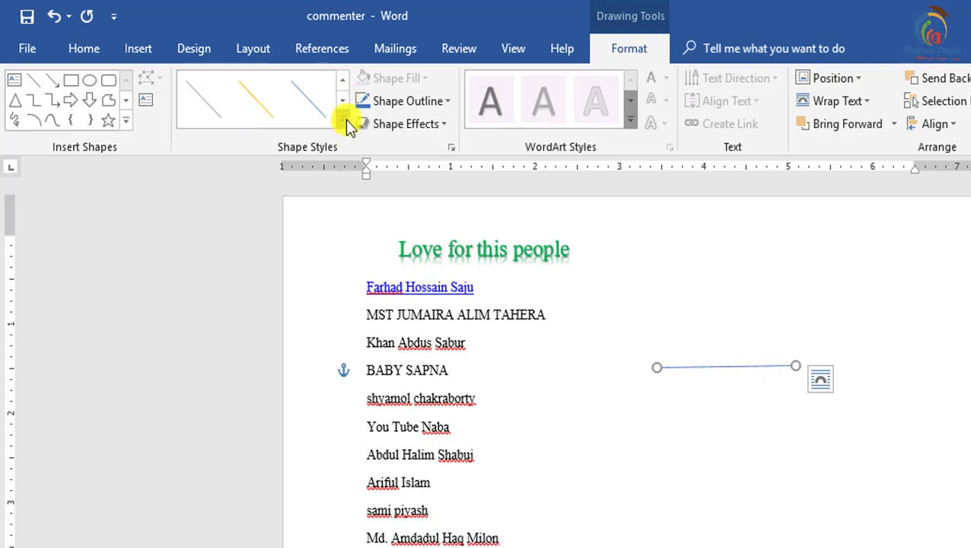
pyautogui.click(343, 121)
pyautogui.click(224, 255)
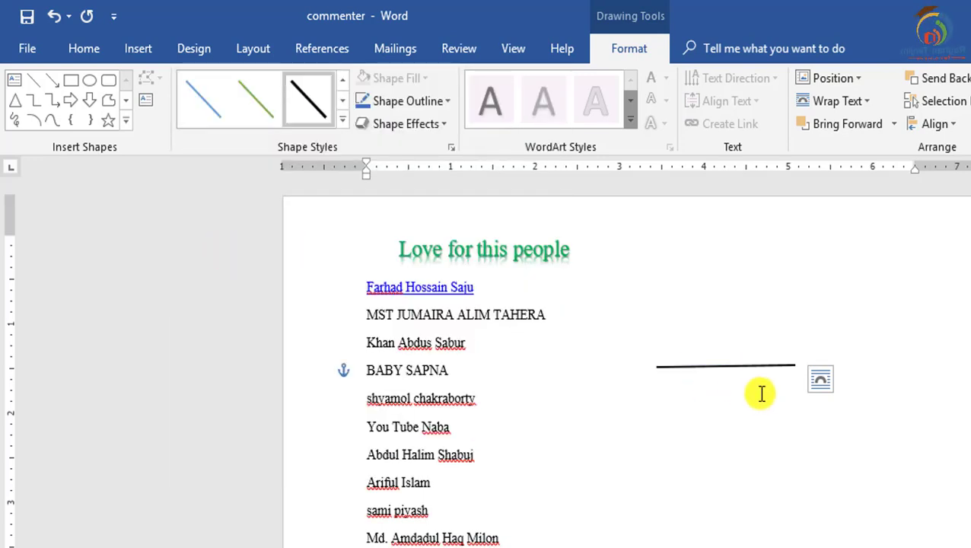
# Select and delete the black line beside BABY SAPNA.
pyautogui.click(737, 367)
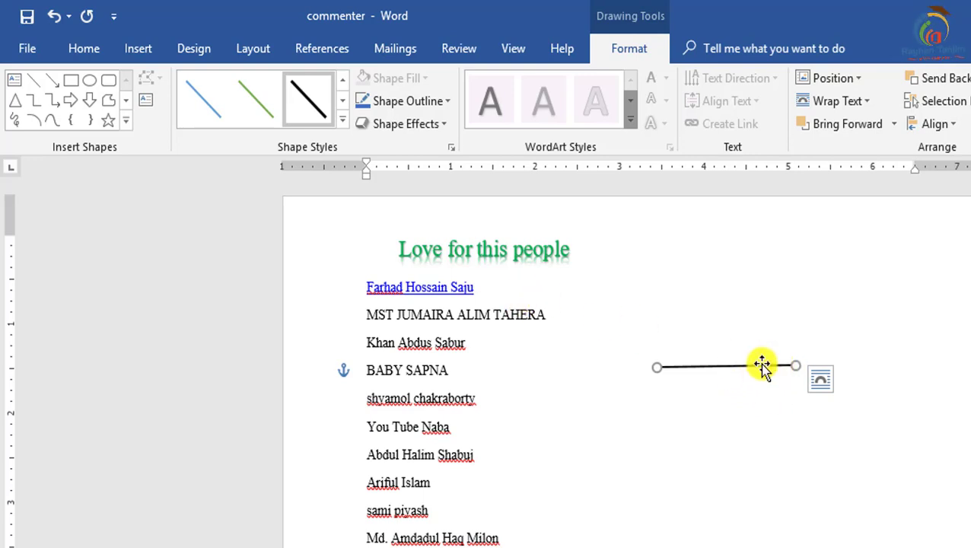
pyautogui.press('Delete')
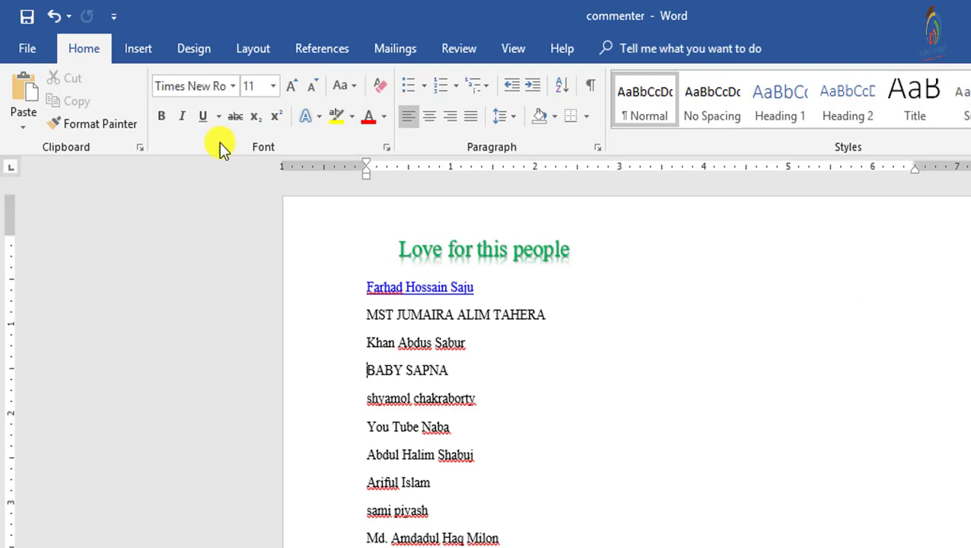
pyautogui.click(133, 40)
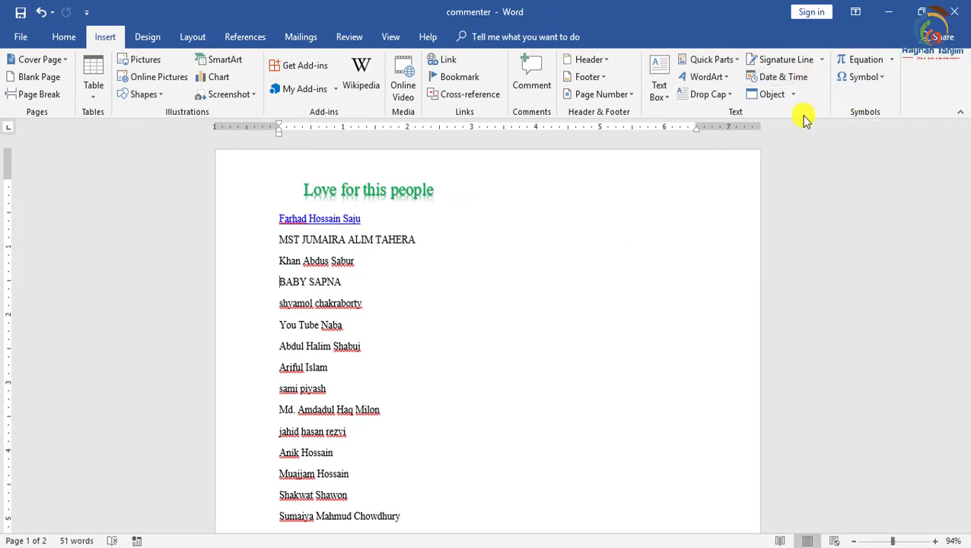
pyautogui.click(797, 97)
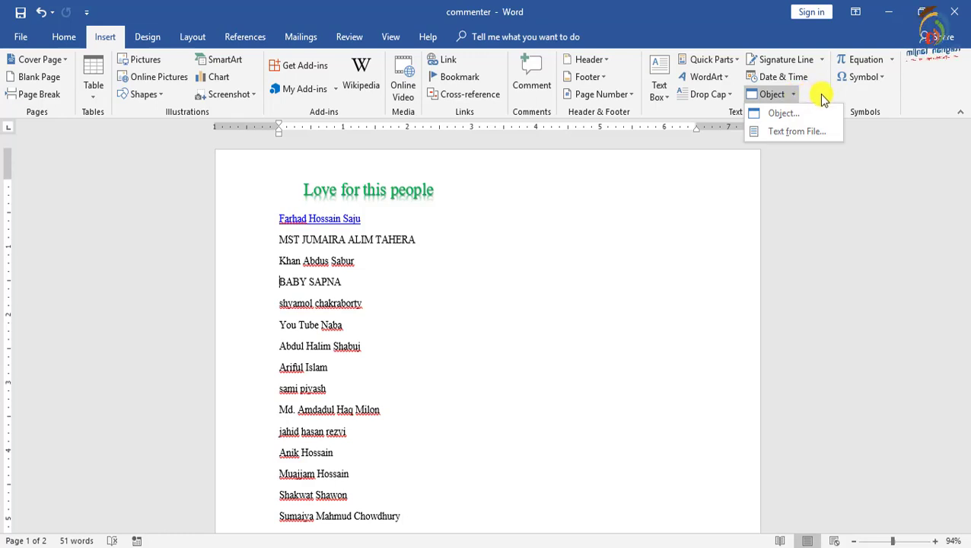
pyautogui.click(822, 97)
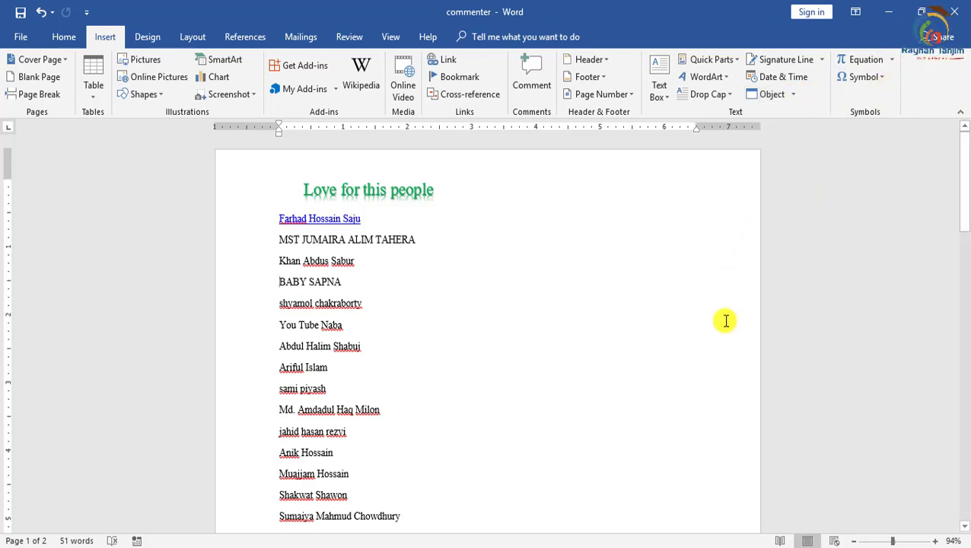
pyautogui.click(894, 61)
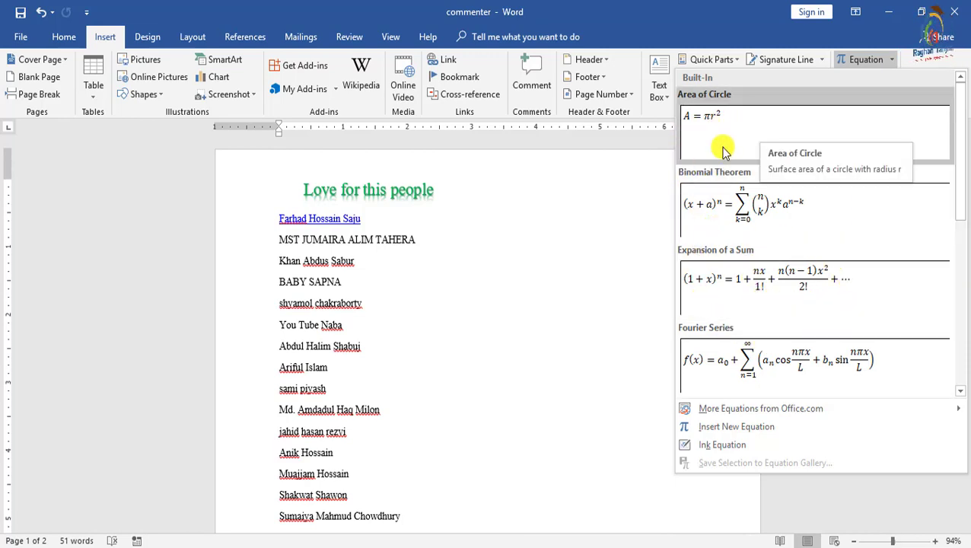
pyautogui.click(614, 236)
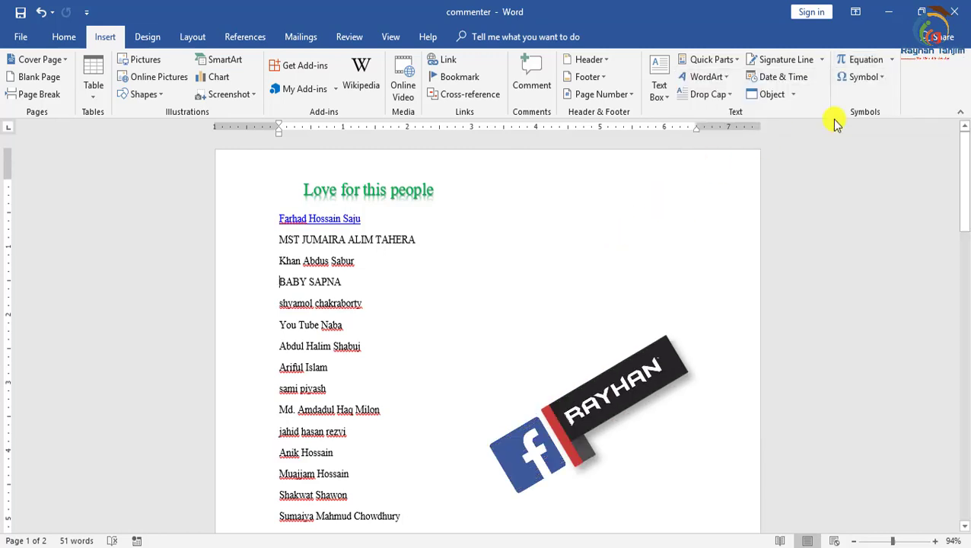
pyautogui.click(885, 79)
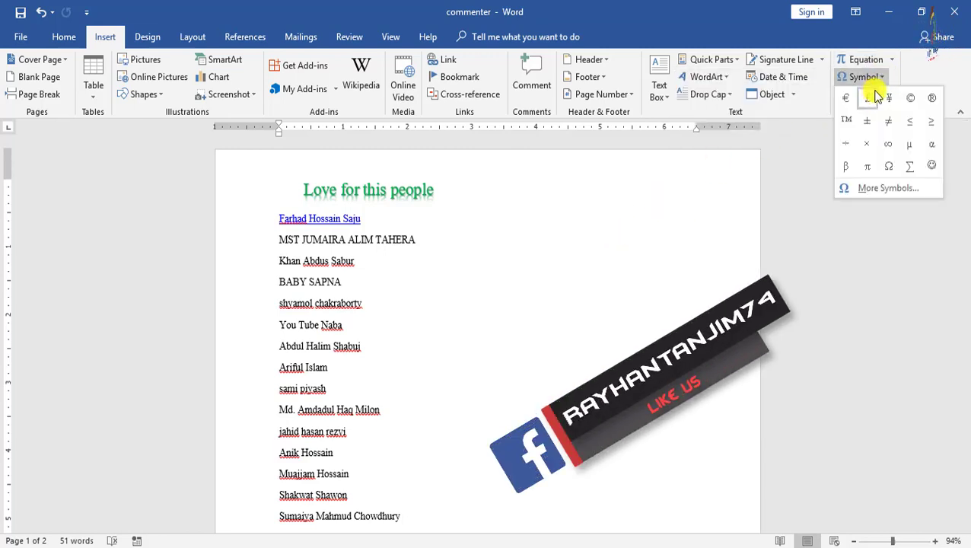
pyautogui.click(883, 188)
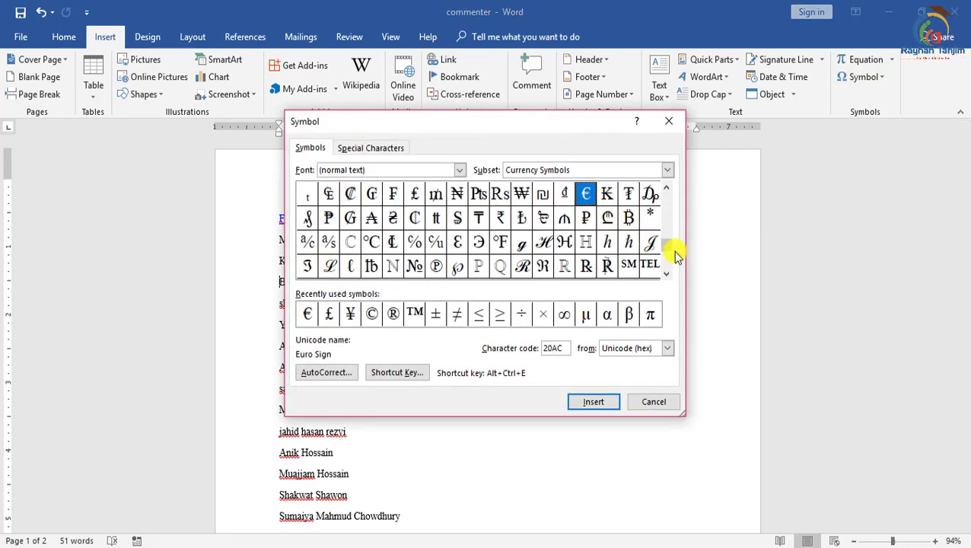
pyautogui.moveTo(669, 210); pyautogui.dragTo(670, 202)
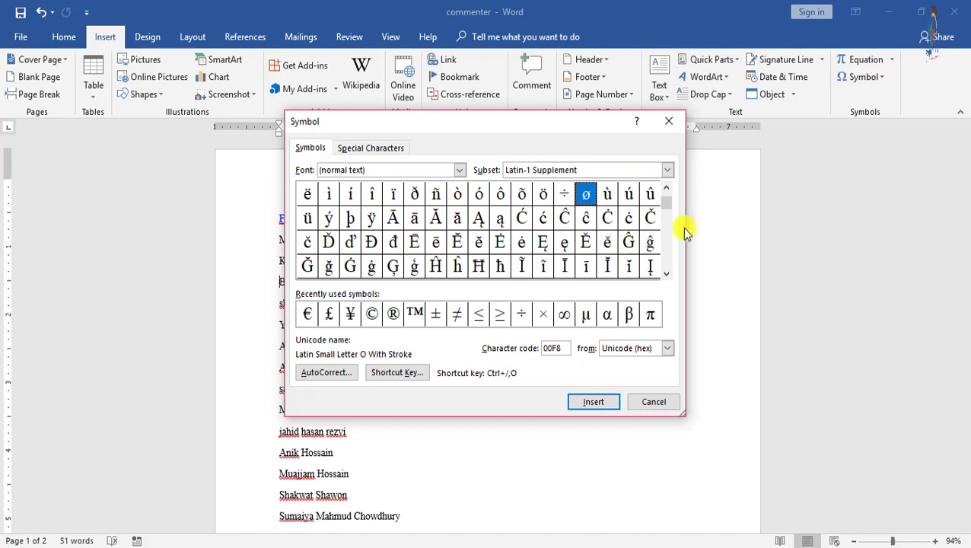
pyautogui.moveTo(669, 204); pyautogui.dragTo(665, 267)
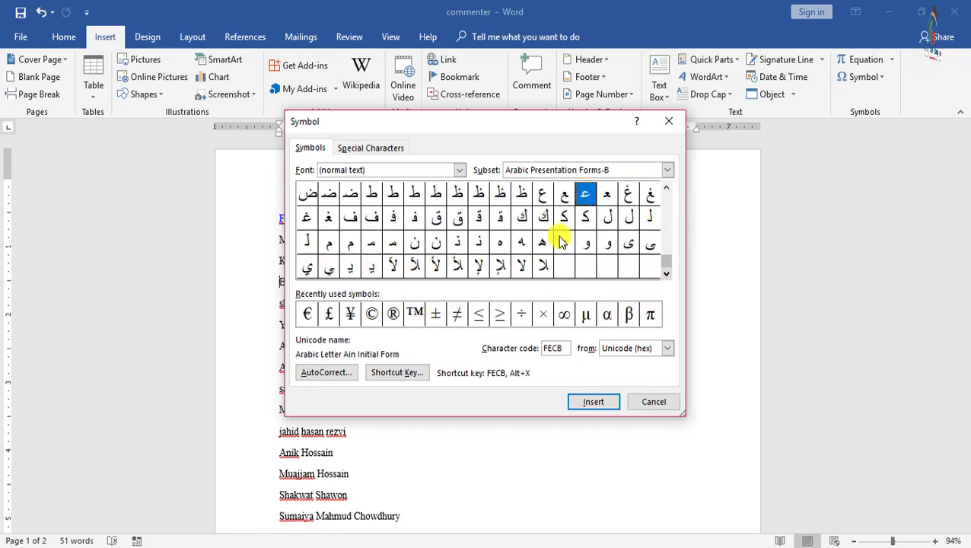
pyautogui.click(669, 121)
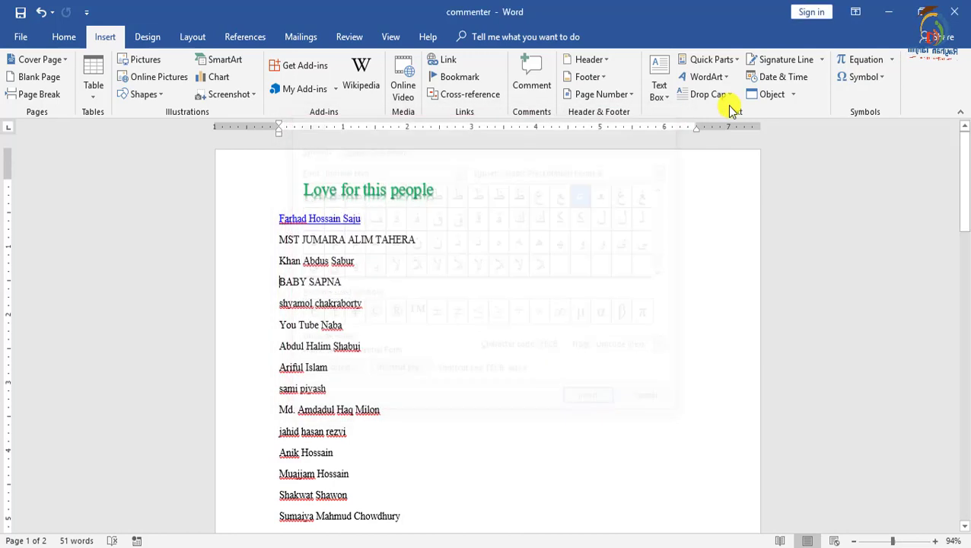
# Insert a new blank equation at the start of the BABY SAPNA line.
pyautogui.click(892, 59)
pyautogui.scroll(-5, 750, 319)
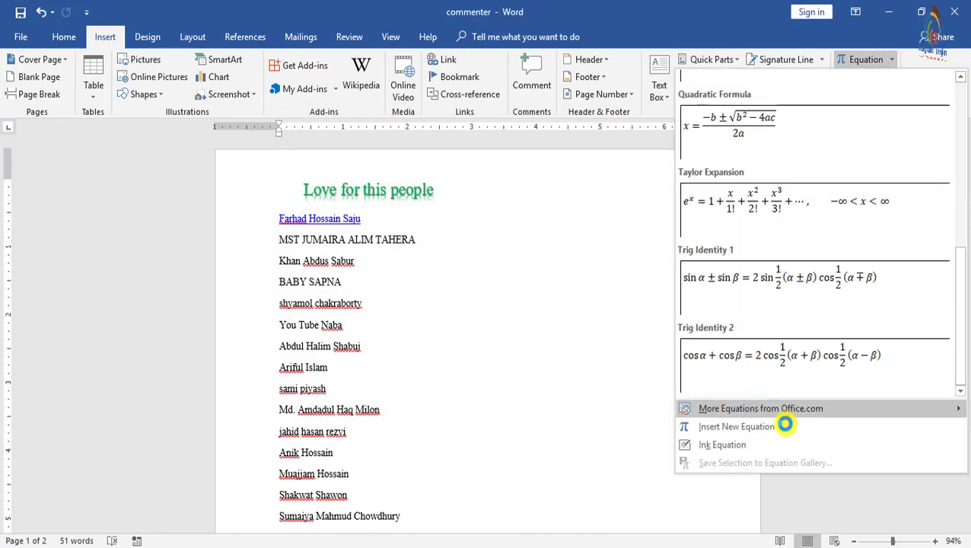
pyautogui.click(750, 428)
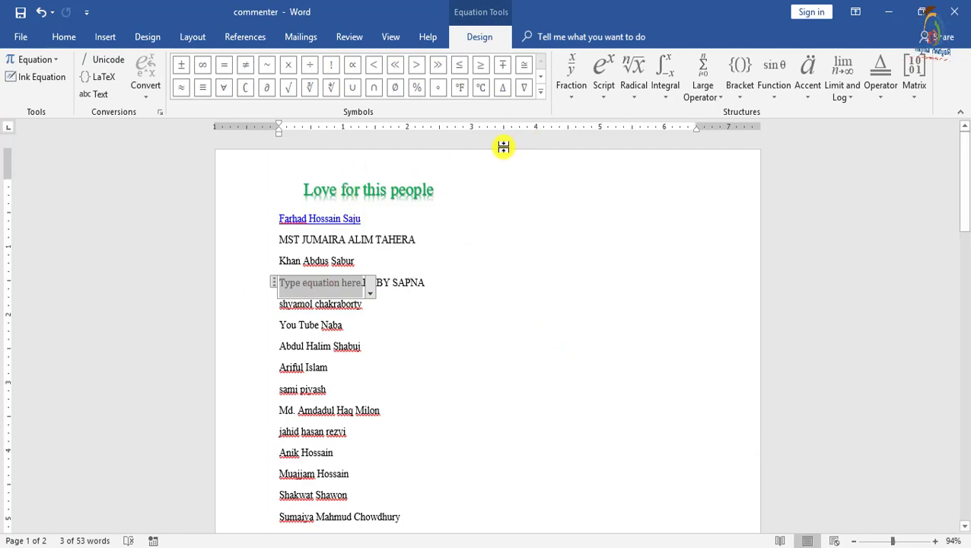
# Place an empty stacked fraction in the equation from the Fraction layouts.
pyautogui.click(541, 76)
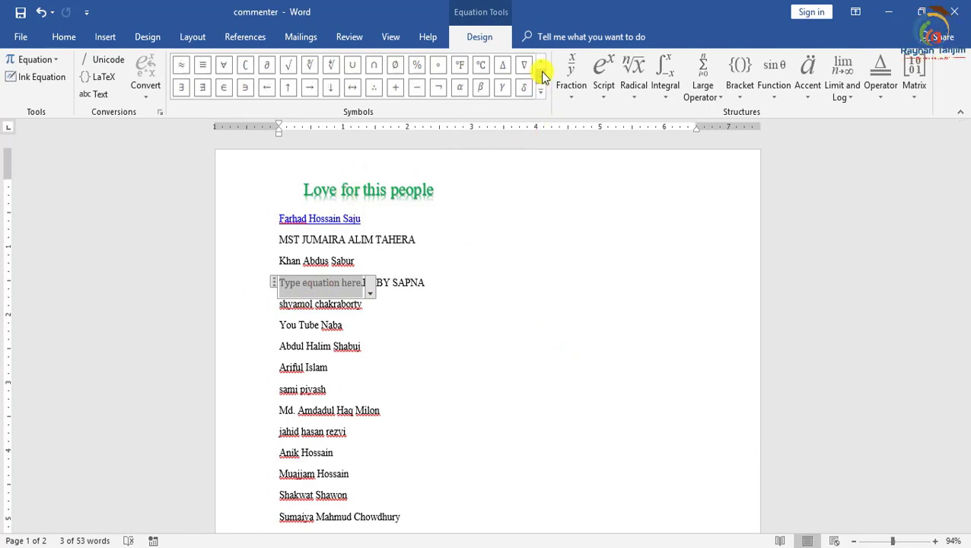
pyautogui.click(541, 76)
pyautogui.click(542, 65)
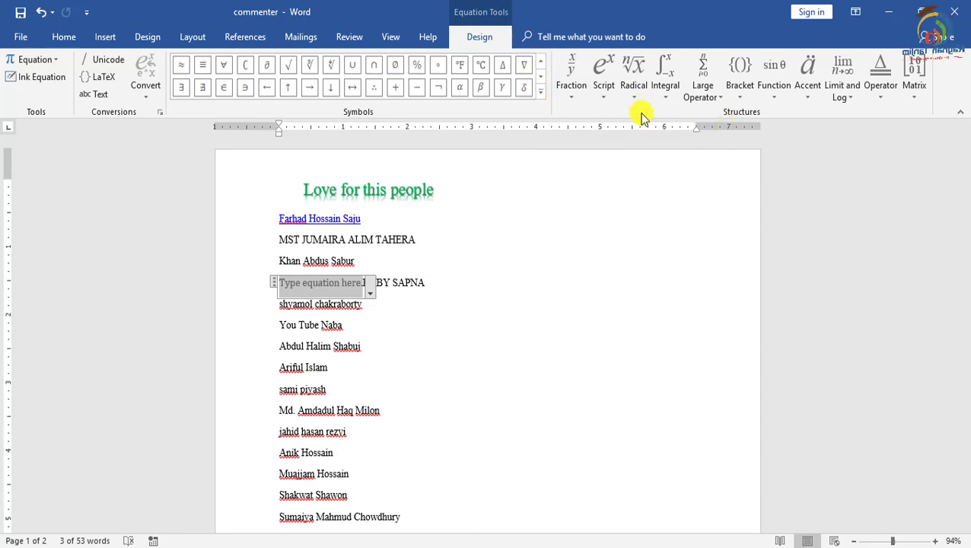
pyautogui.click(577, 72)
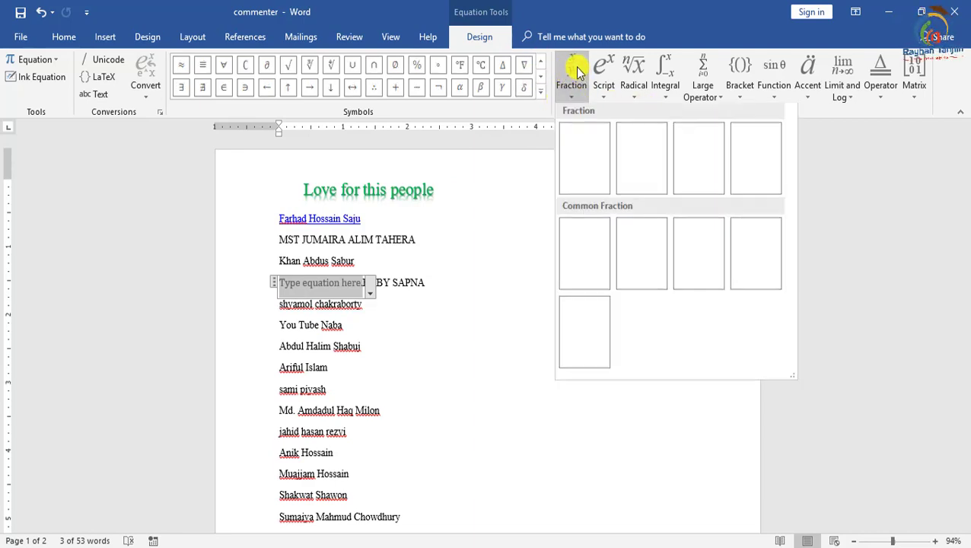
pyautogui.click(583, 150)
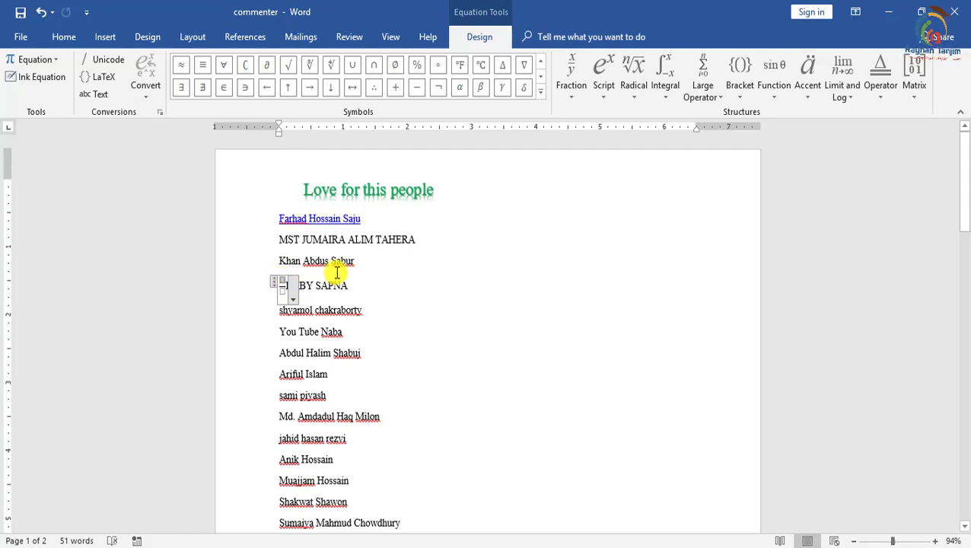
# Fill the fraction as 5 over 9, then select the equation and enlarge it with Grow Font.
pyautogui.write('4')
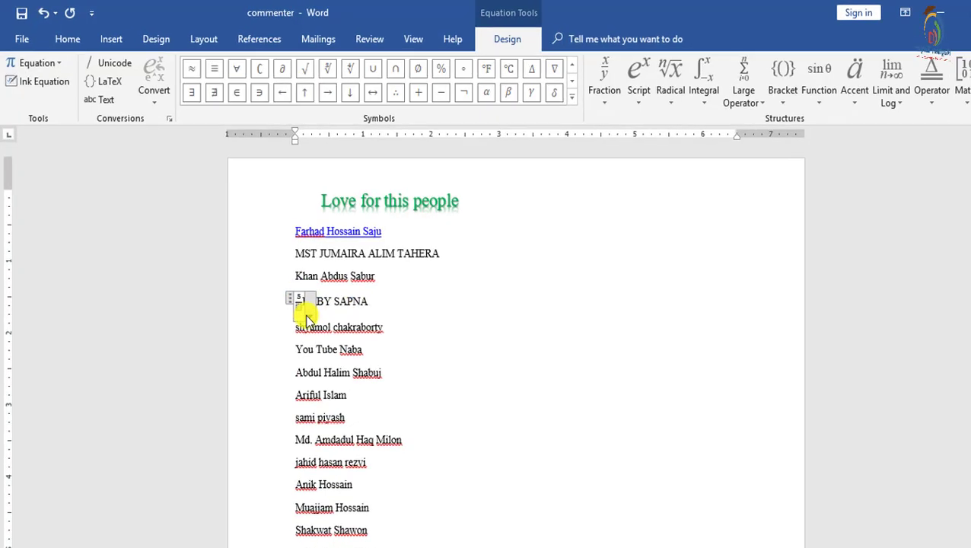
pyautogui.hotkey('alt', 'h')
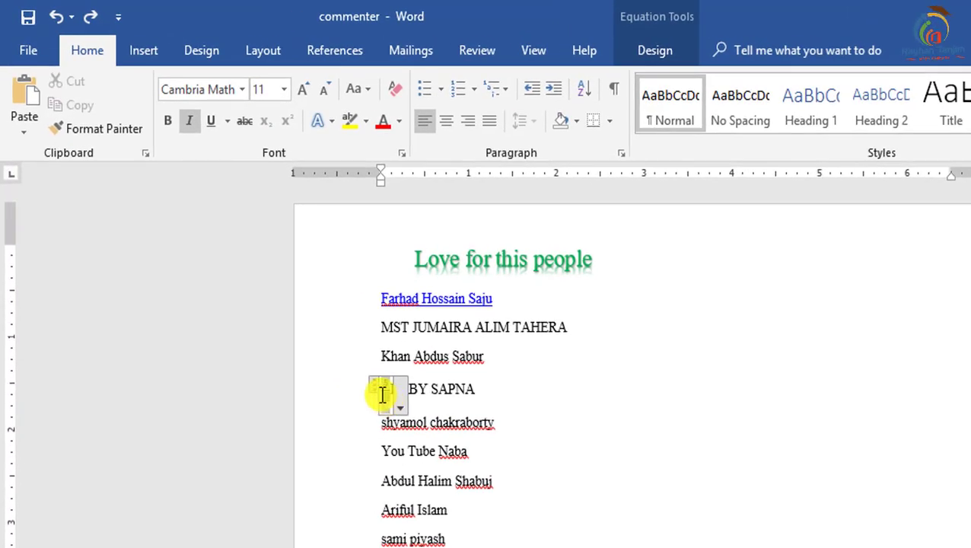
pyautogui.click(546, 401)
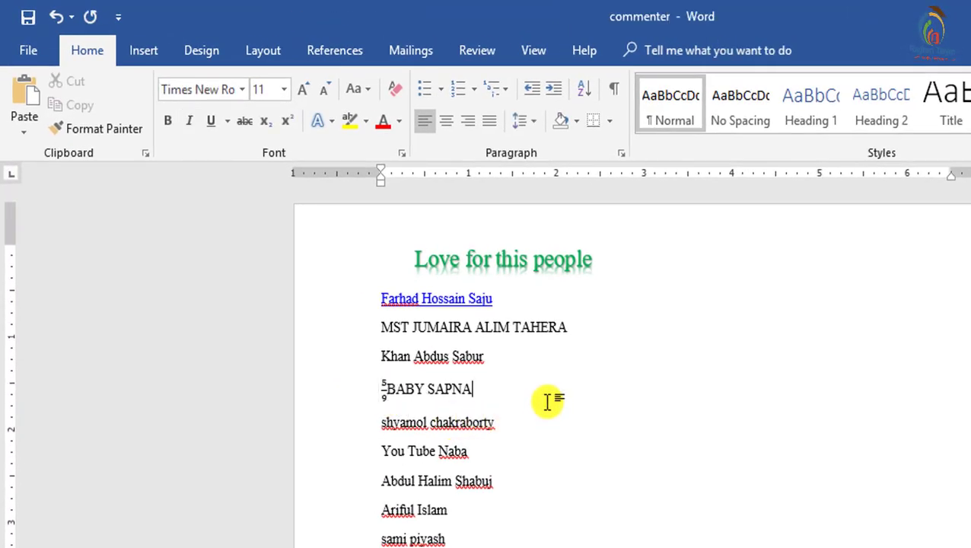
pyautogui.click(383, 388)
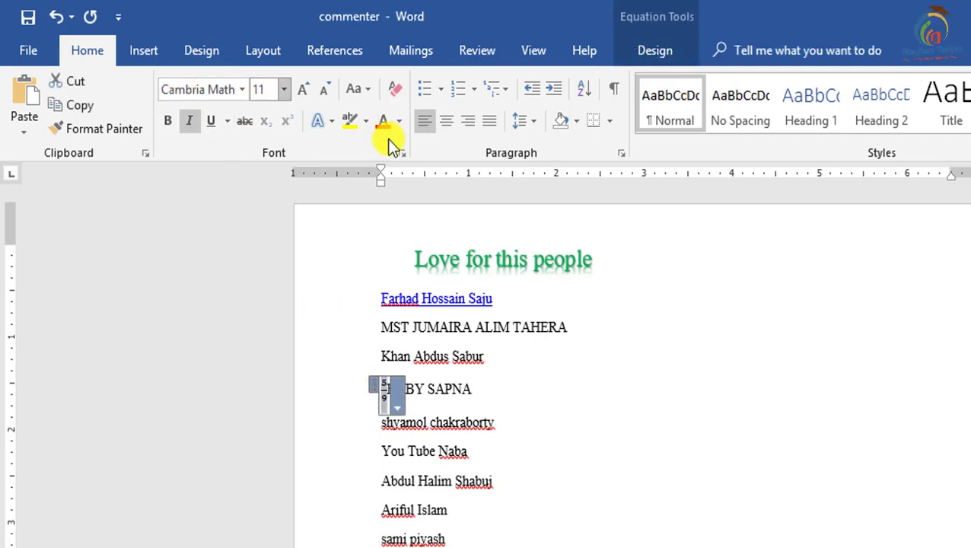
pyautogui.click(307, 89)
pyautogui.click(307, 88)
pyautogui.click(307, 88)
pyautogui.click(307, 88)
pyautogui.click(306, 88)
pyautogui.click(514, 386)
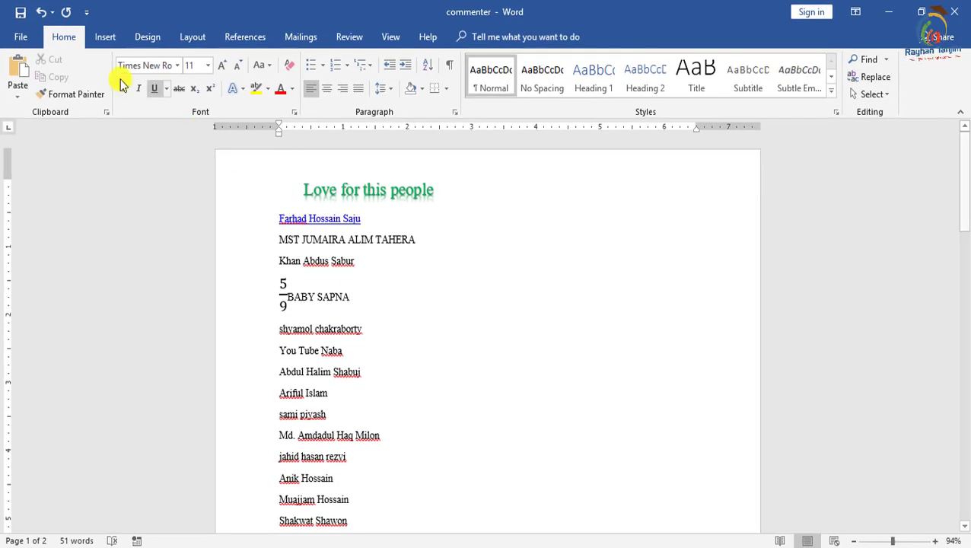
# Move through the Insert and Design ribbons to reach the Layout margin and spacing options.
pyautogui.click(99, 38)
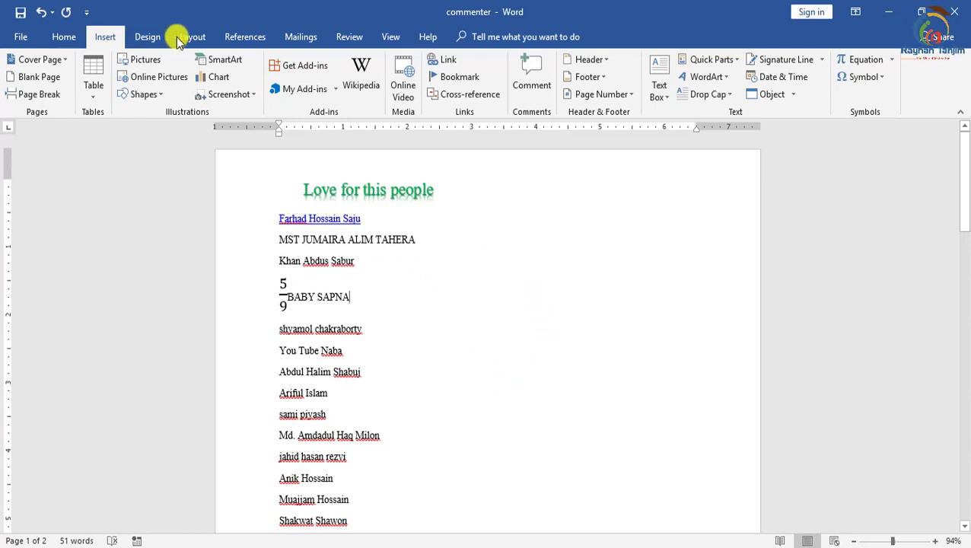
pyautogui.click(148, 35)
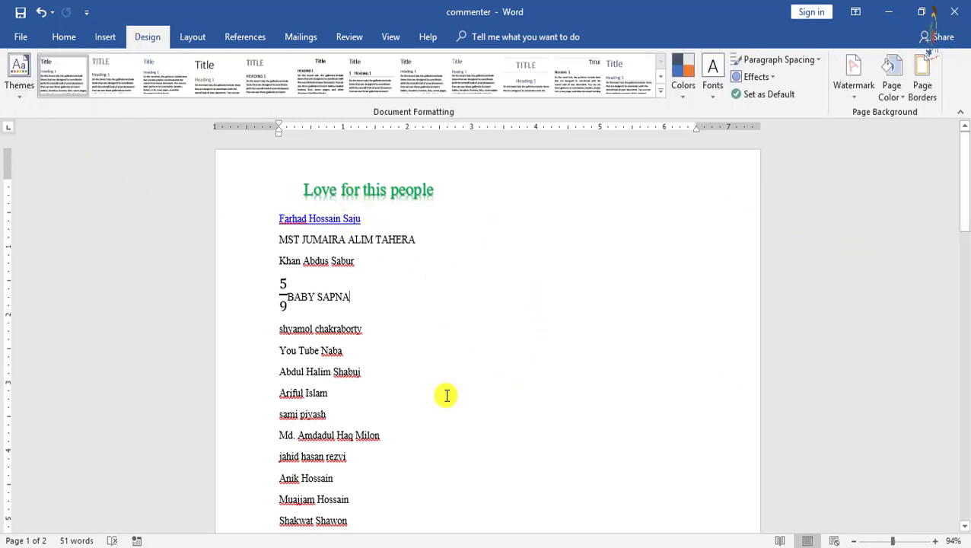
pyautogui.click(193, 38)
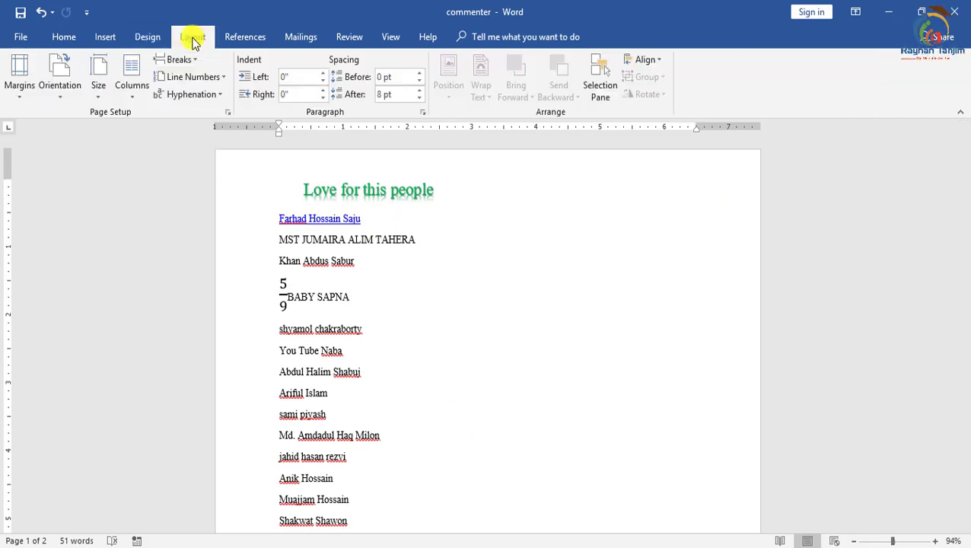